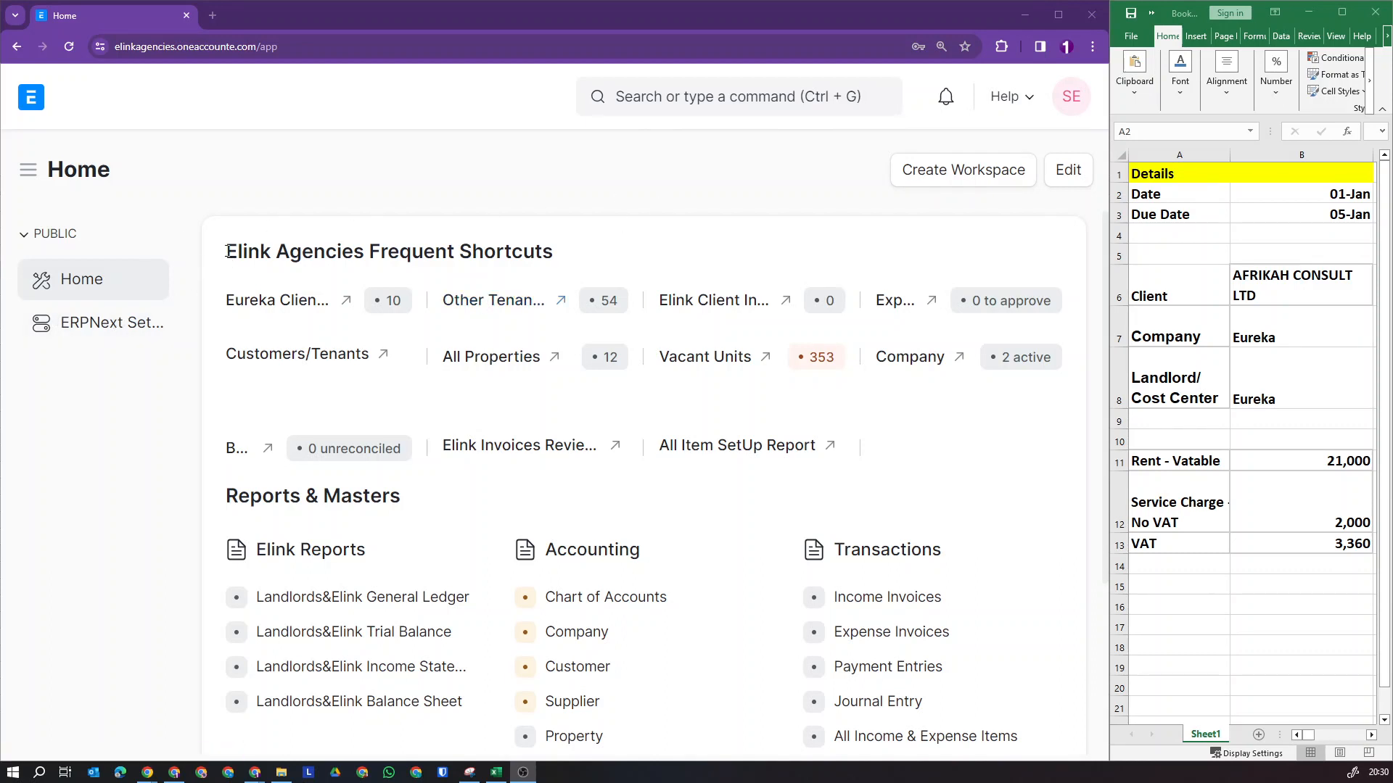
Step: Review the invoice details in the spreadsheet, from the dates and client down to the rent, service charge and VAT
drag(228, 251, 580, 255)
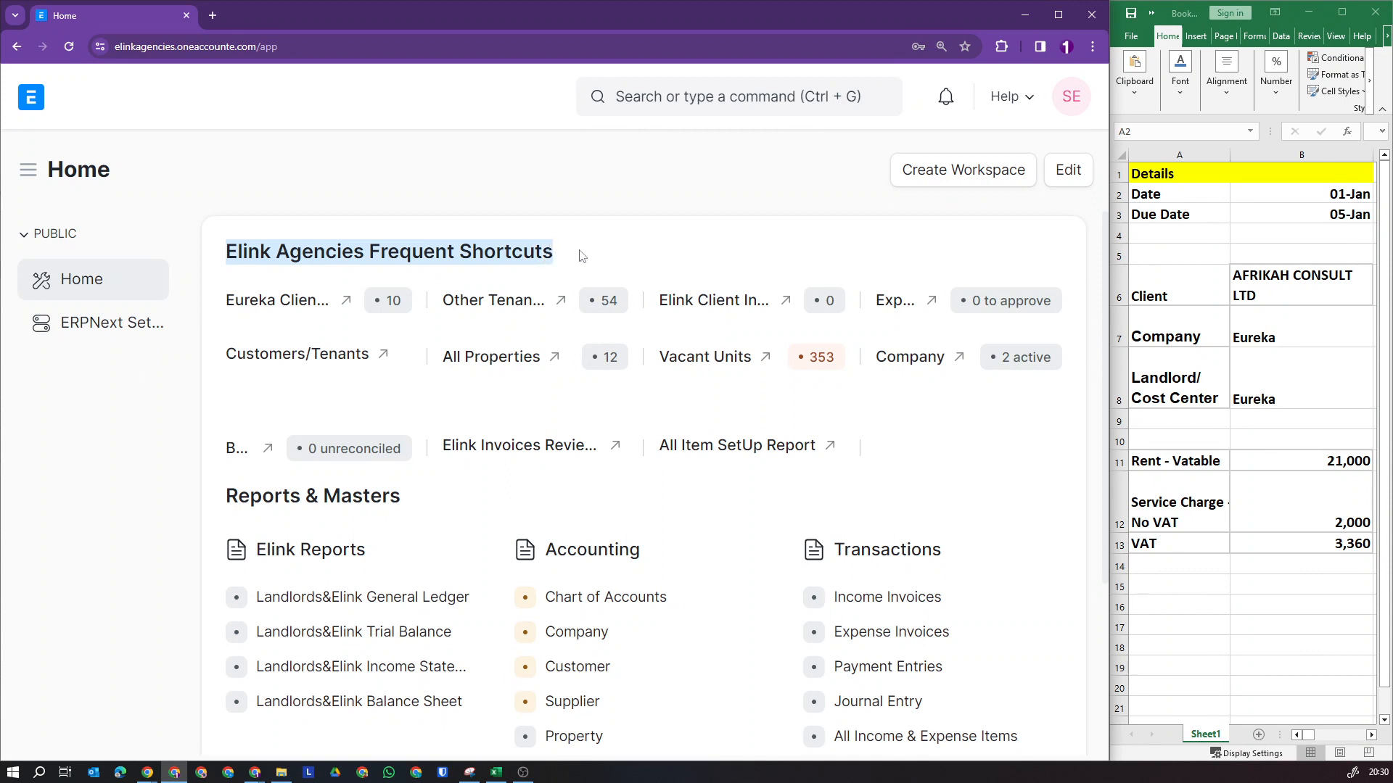
click(1205, 198)
drag(1176, 176, 1314, 547)
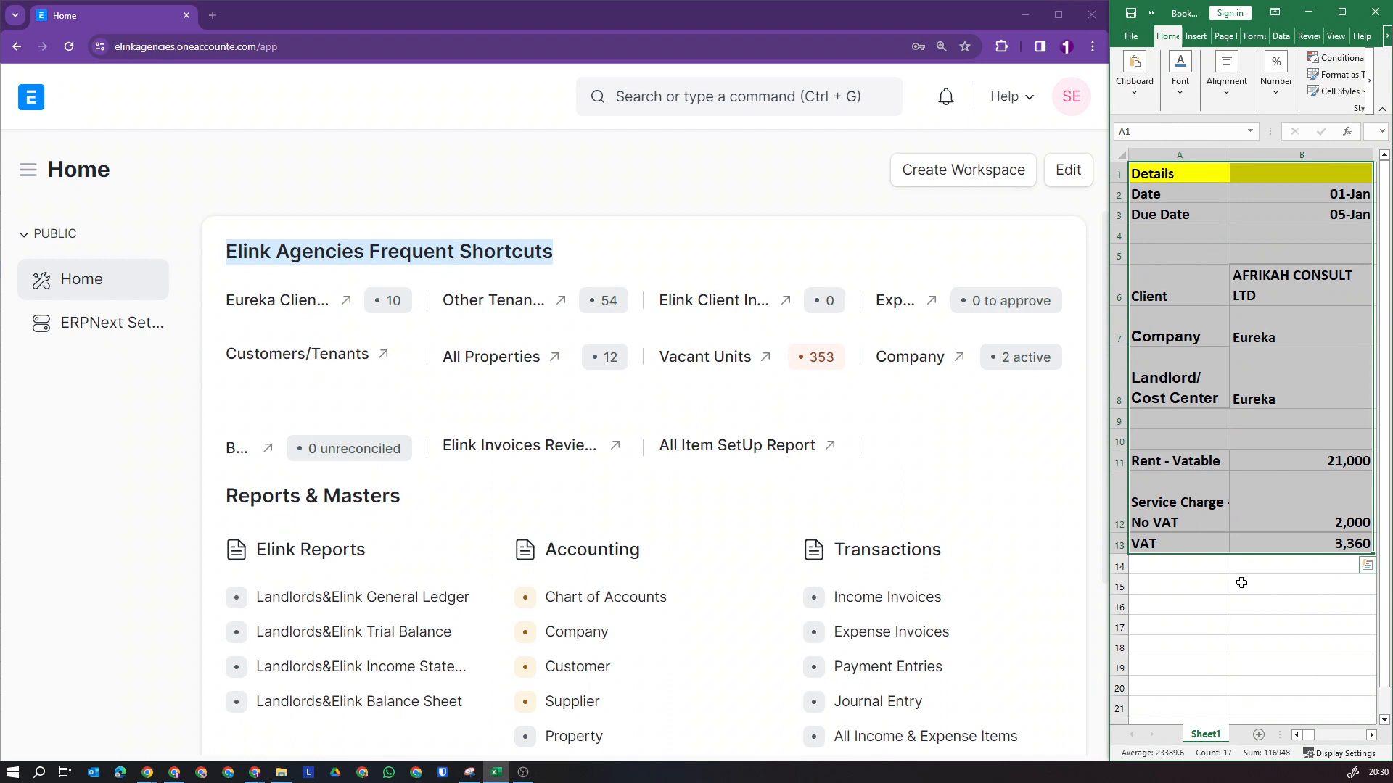
click(508, 202)
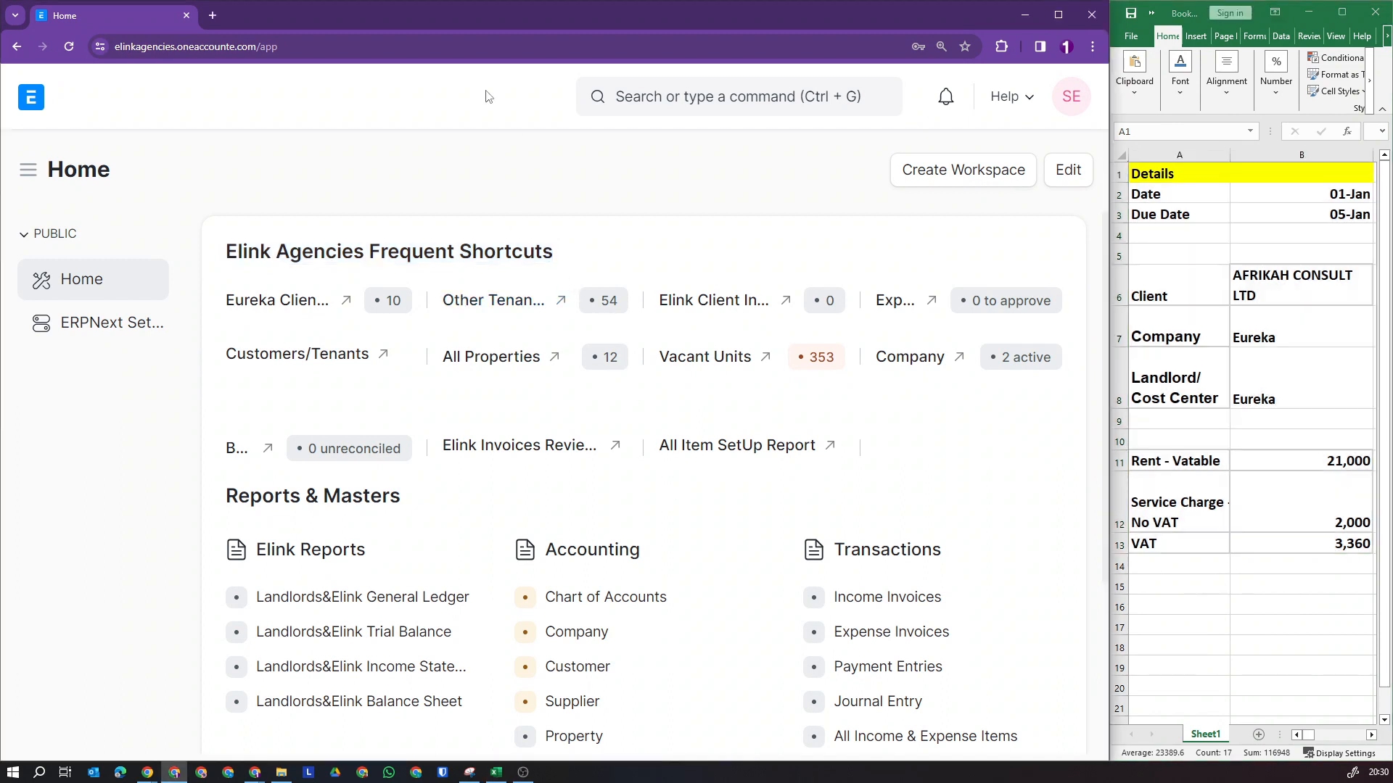
Step: Open the Eureka client invoices list from the frequent shortcuts and start a new sales invoice
click(291, 307)
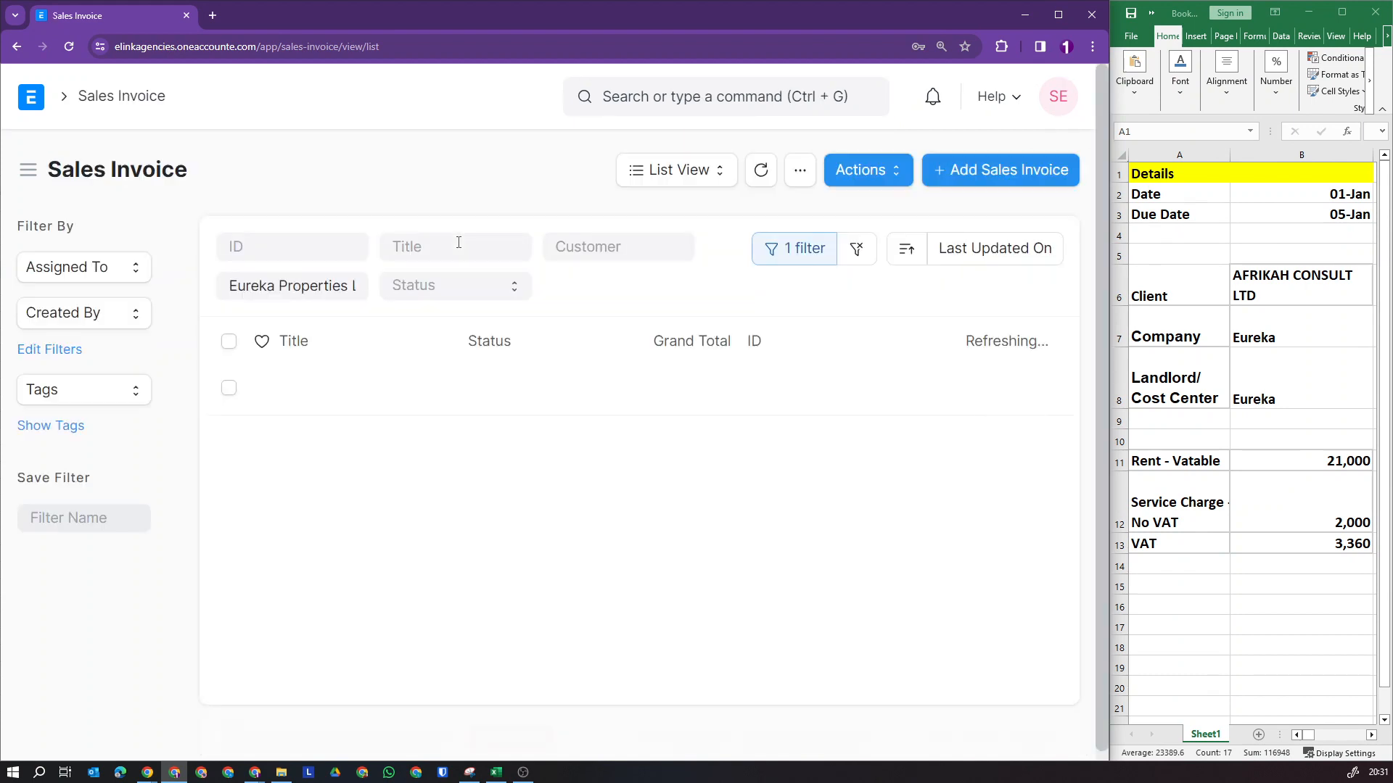
scroll(444, 387, down, 1)
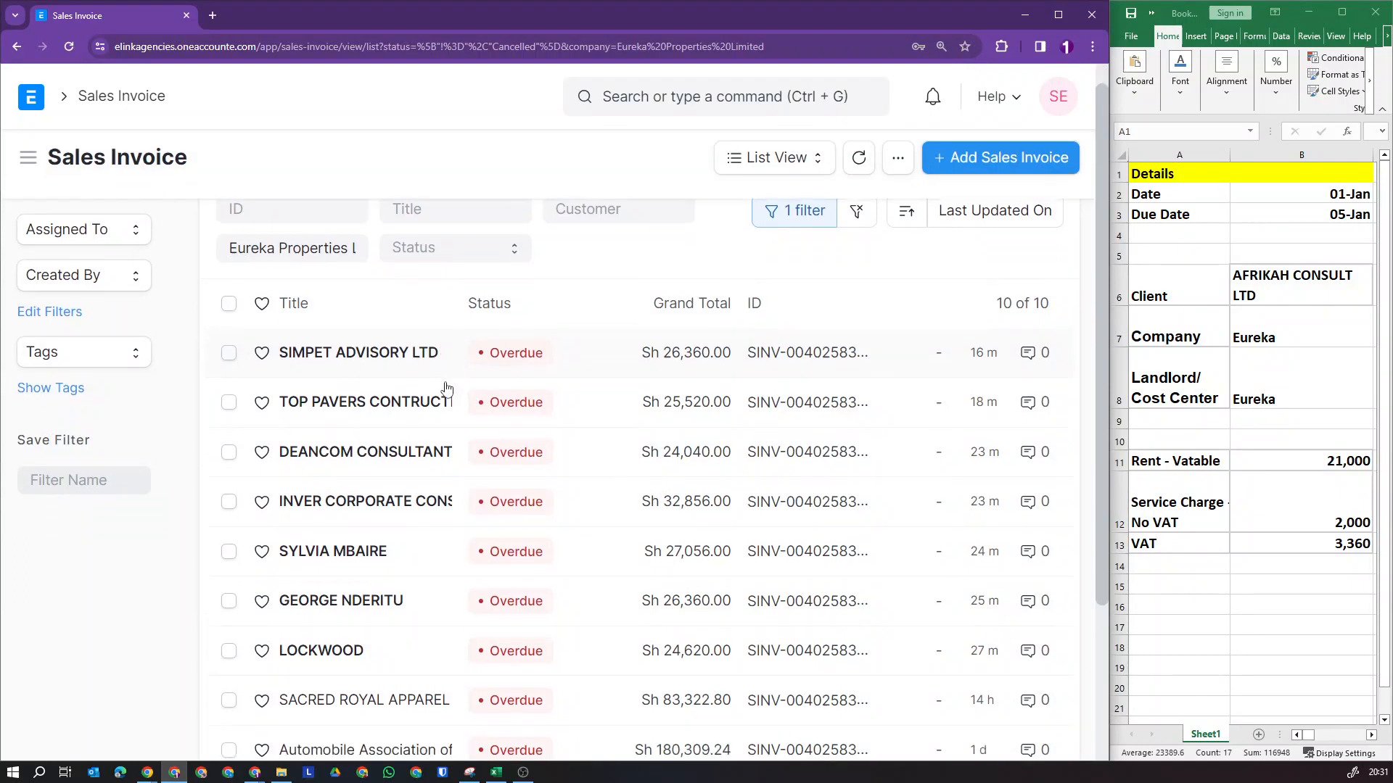
scroll(446, 389, down, 3)
scroll(446, 389, up, 3)
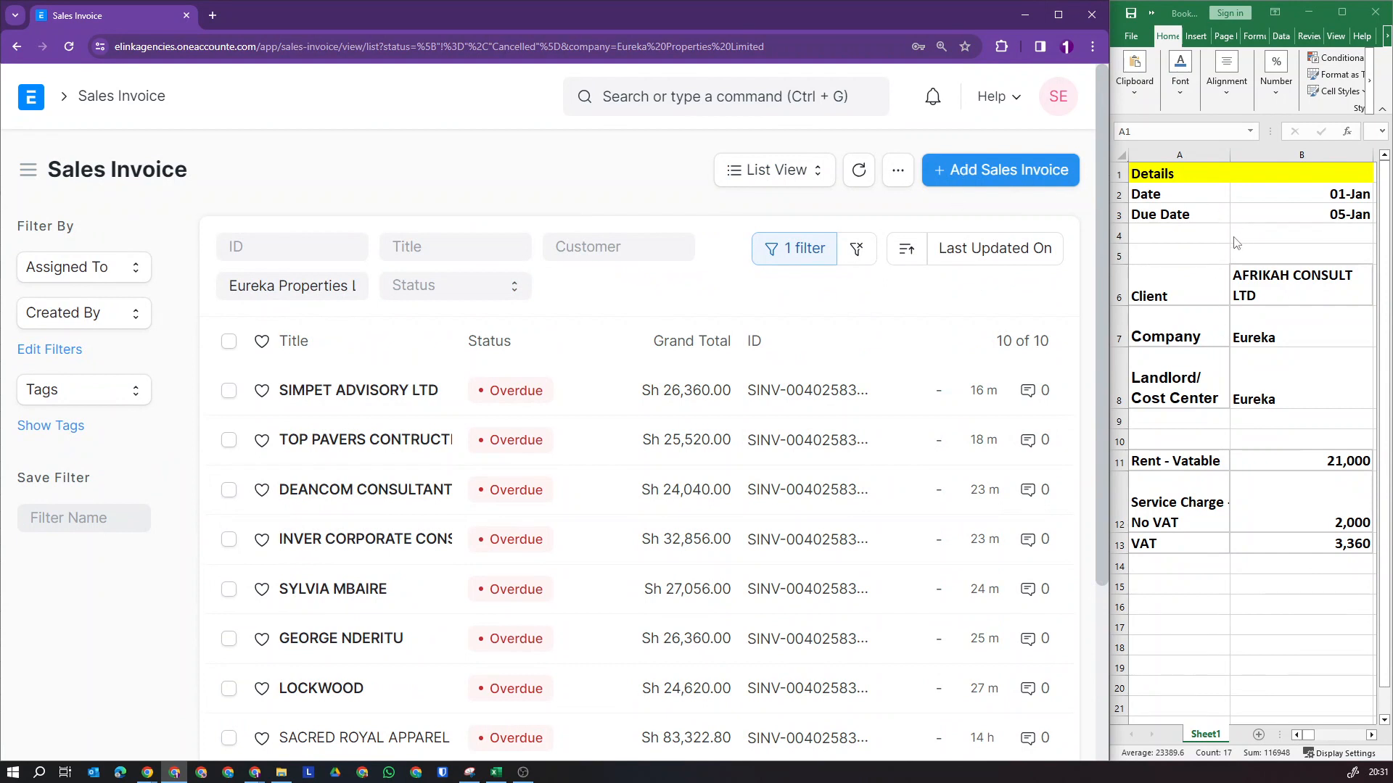
click(990, 178)
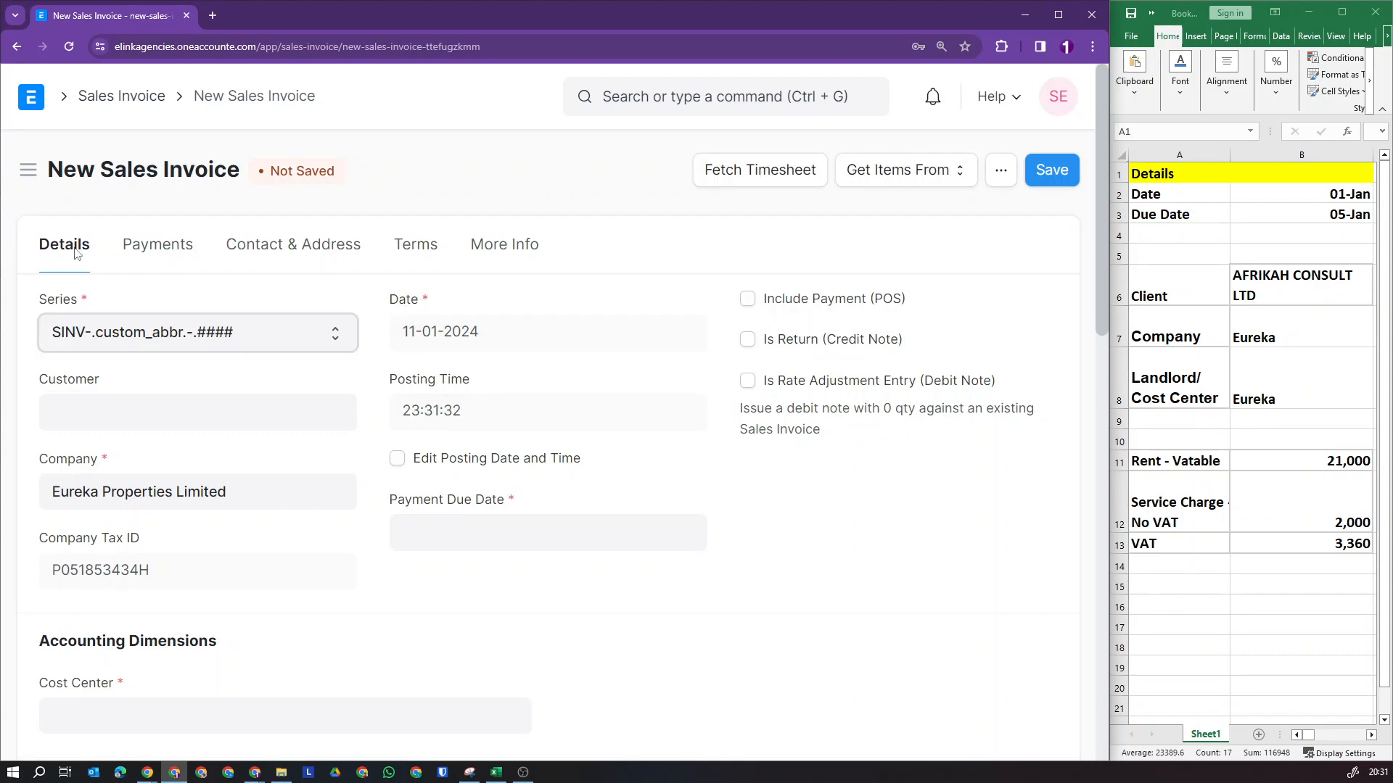
Step: Look through the payments, contact and address, terms and additional information sections of the new invoice, and return to its details
click(154, 247)
click(249, 249)
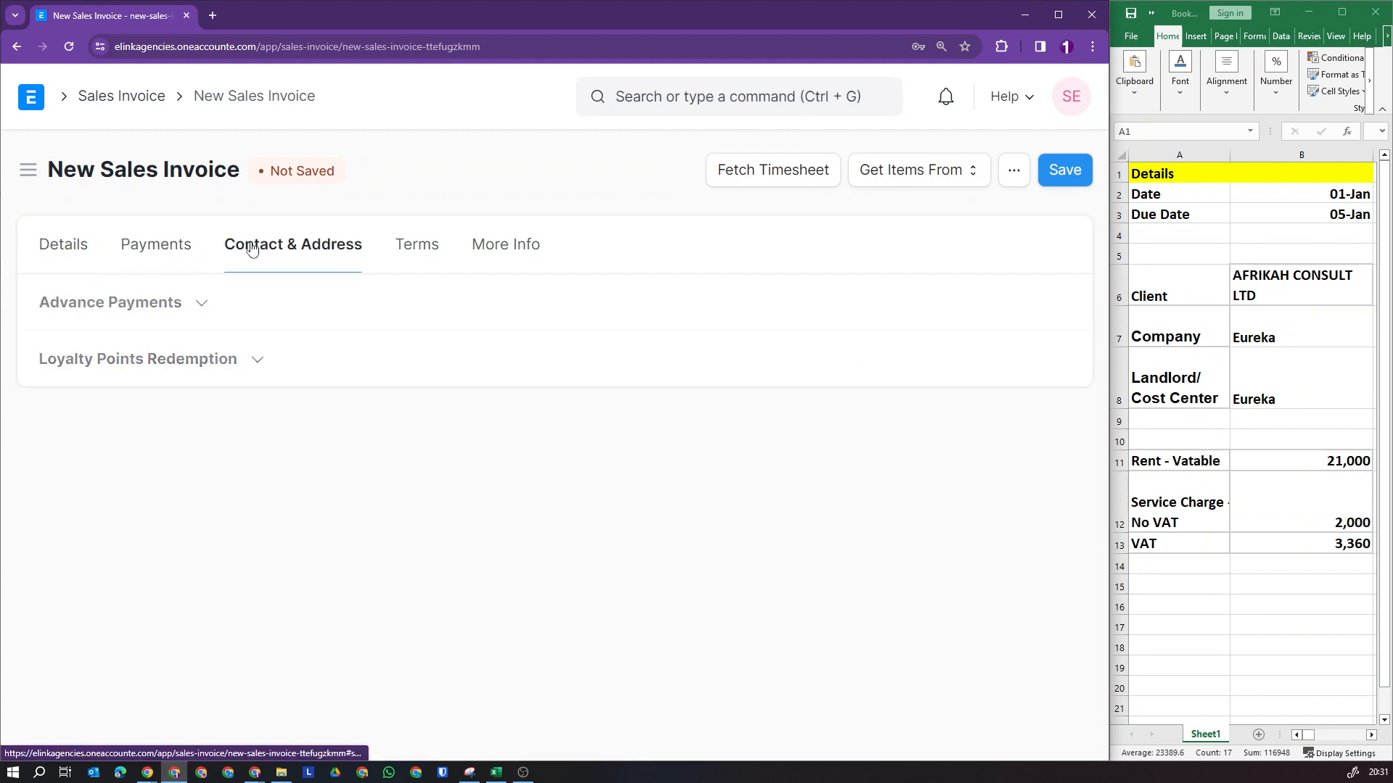
click(415, 244)
click(510, 245)
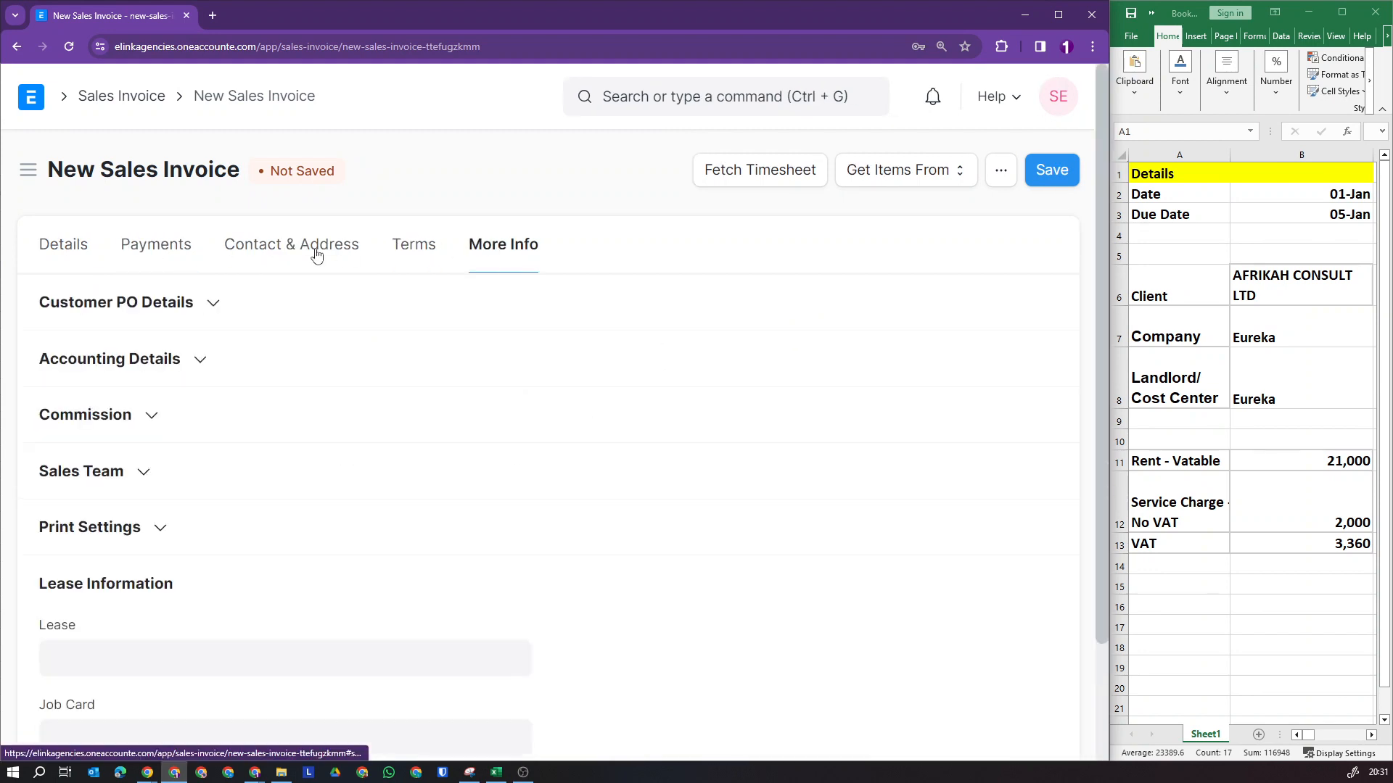
click(79, 252)
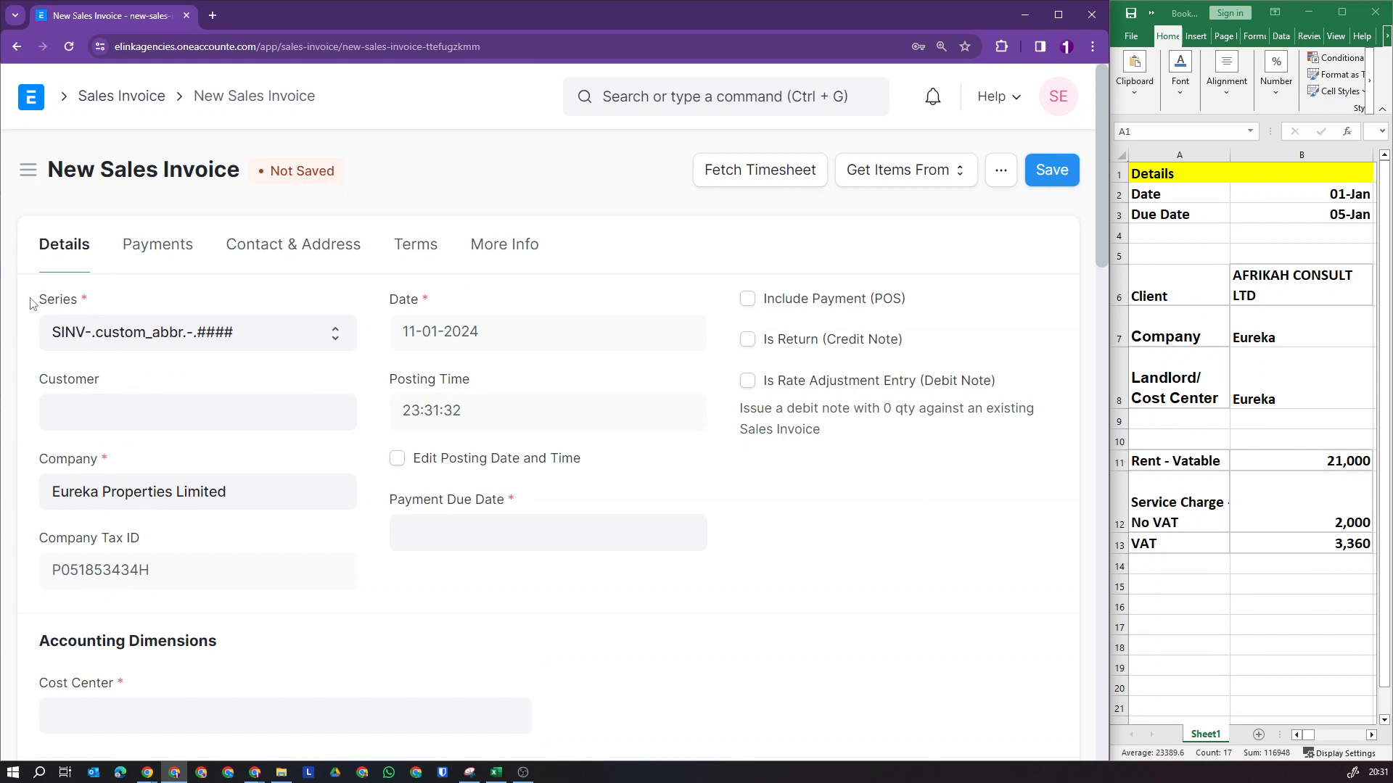
Step: Set the invoice's customer to AFRIKAH CONSULT LTD
drag(36, 301, 79, 308)
click(128, 418)
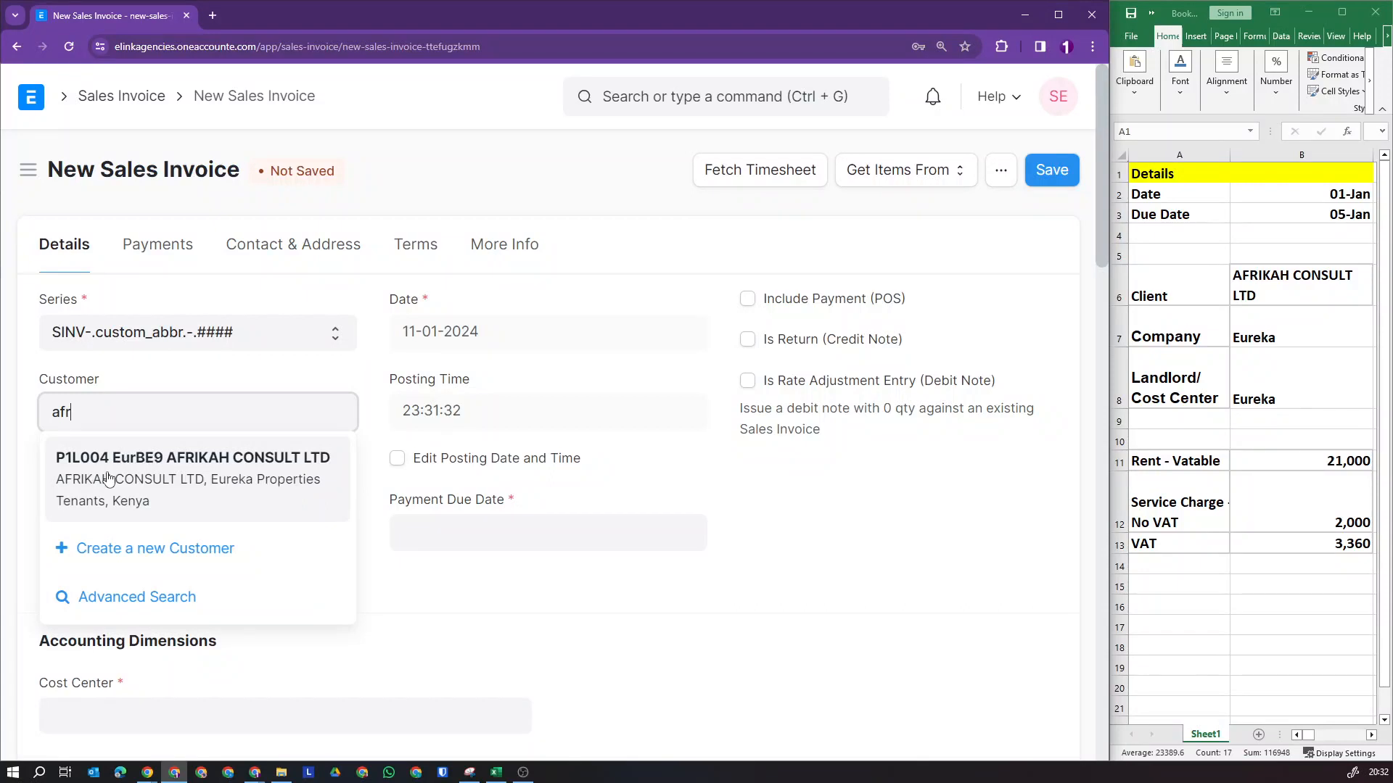
click(110, 480)
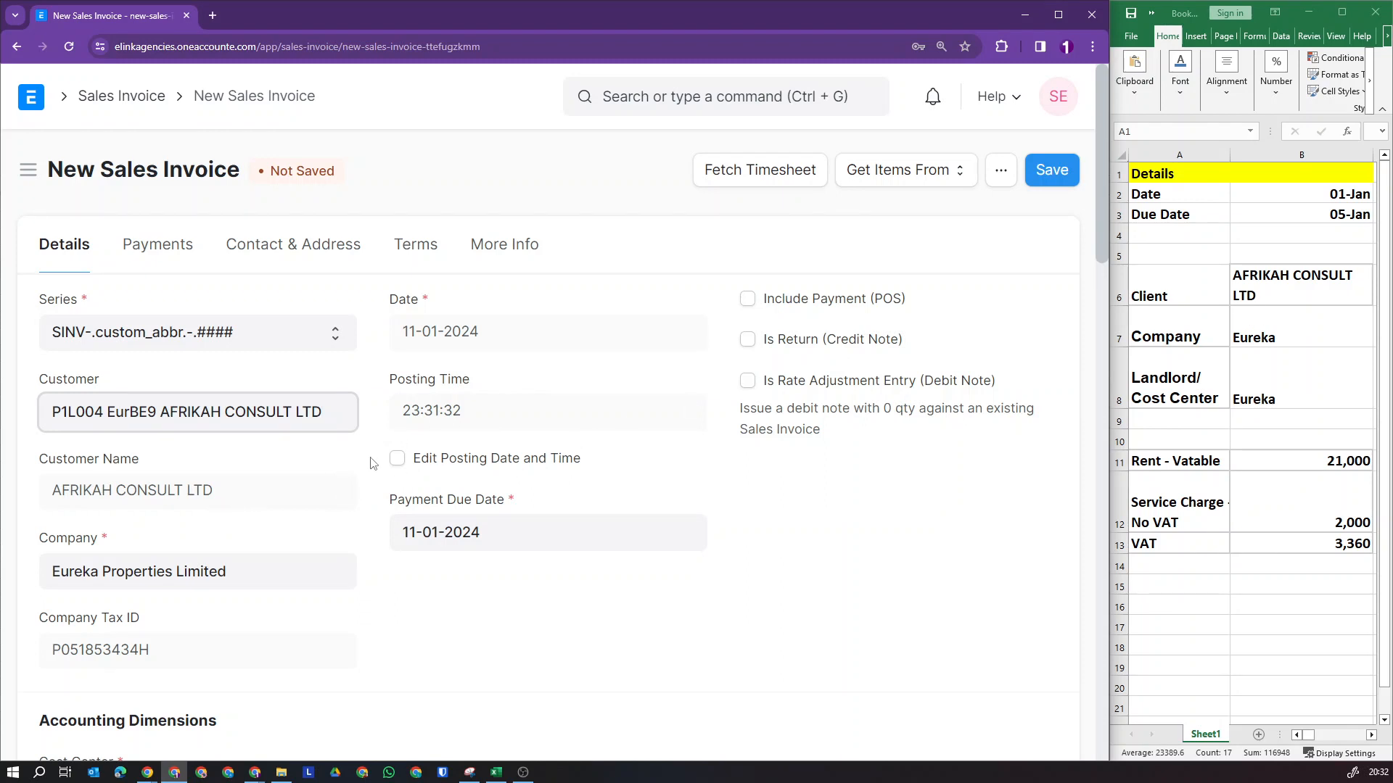
Step: Check the company and company tax ID filled in on the new sales invoice
drag(48, 544, 98, 544)
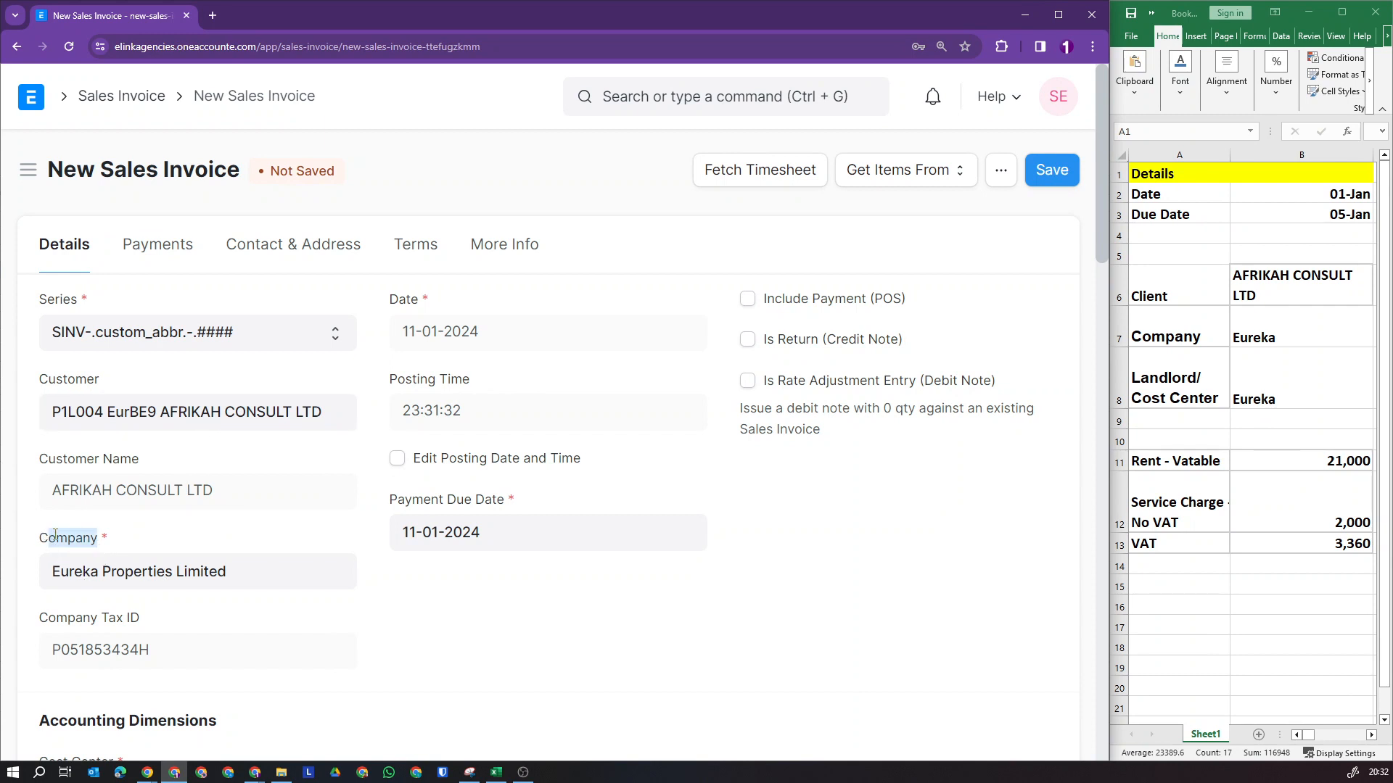
mouse_move(41, 538)
mouse_down()
mouse_move(74, 537)
mouse_move(44, 541)
mouse_up()
click(103, 535)
drag(51, 571, 233, 574)
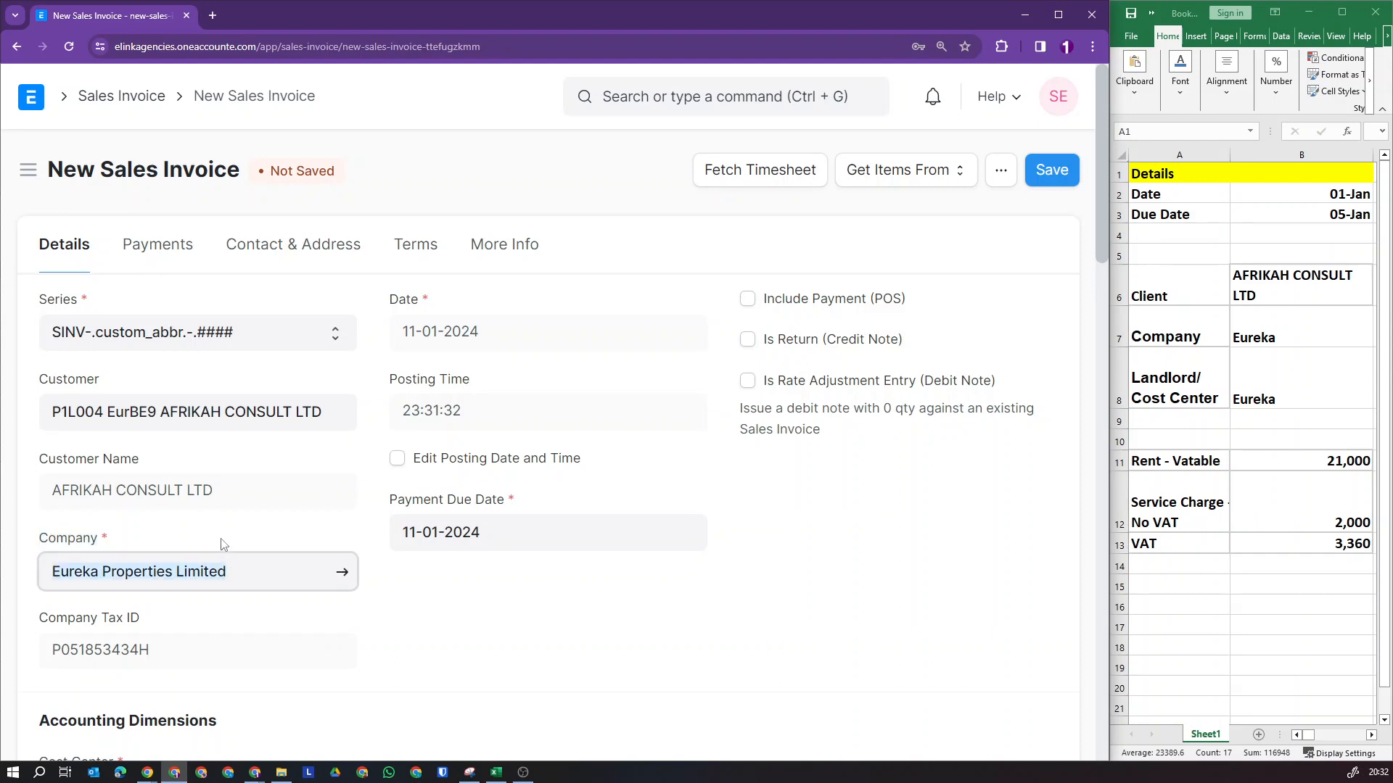
click(223, 544)
drag(40, 618, 143, 621)
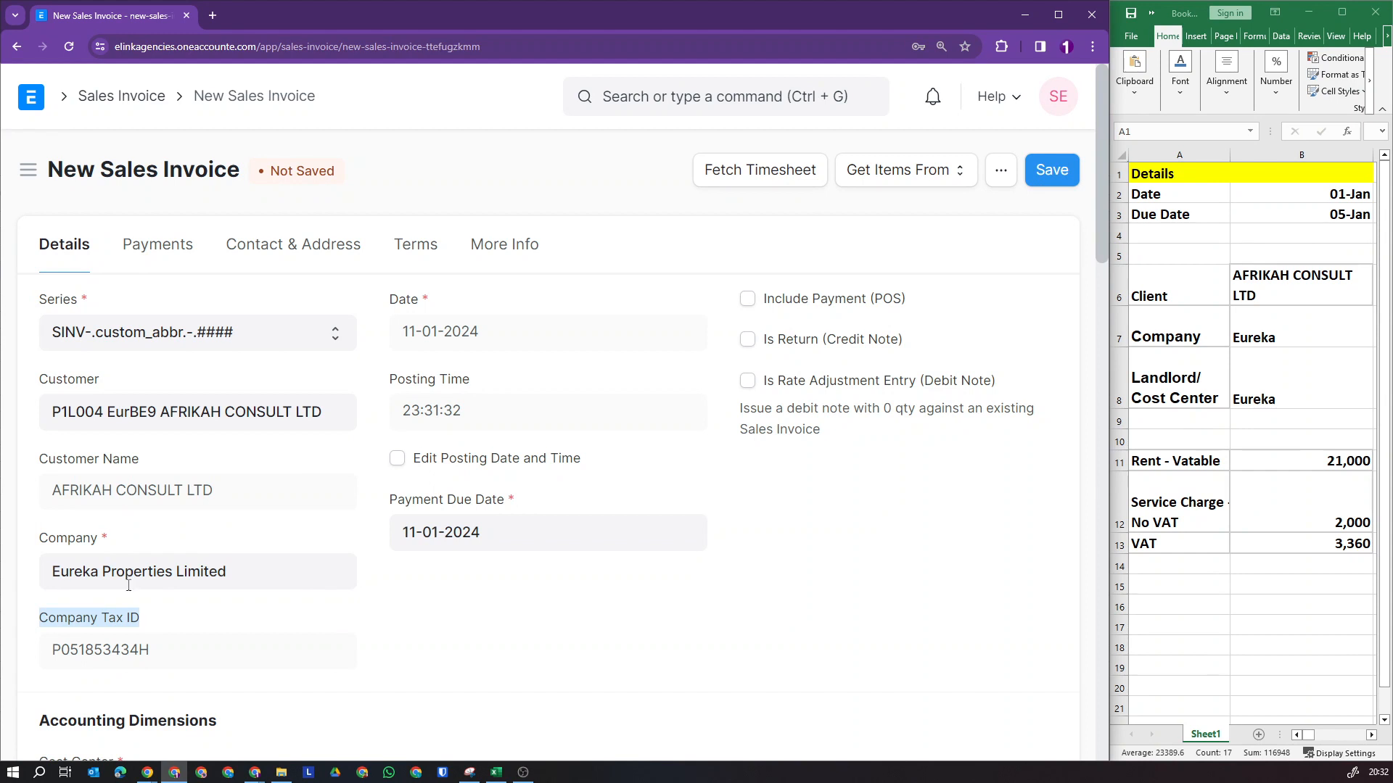
drag(52, 651, 163, 652)
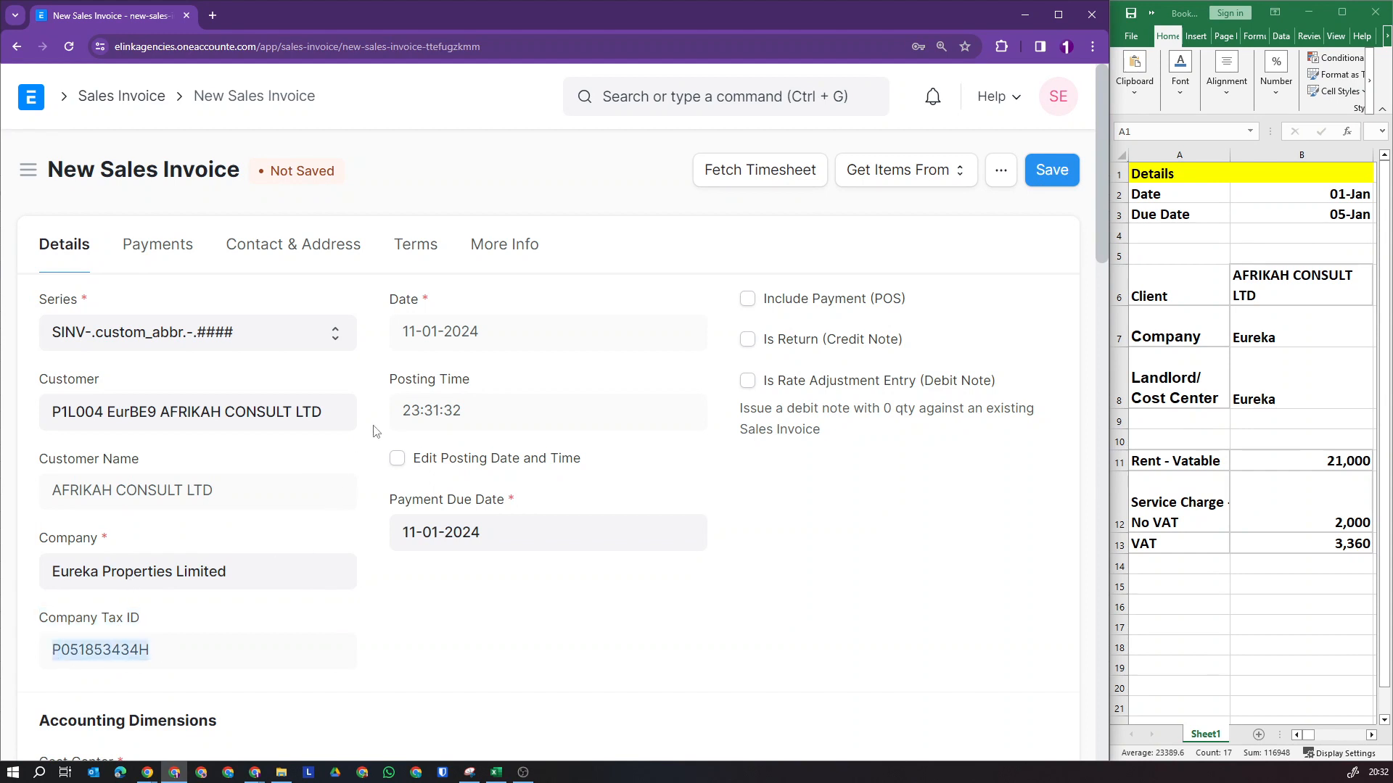
Step: Enable editing of the posting date and time, and set the invoice date to 01-01-2024 and the payment due date to 05-01-2024
drag(390, 300, 427, 303)
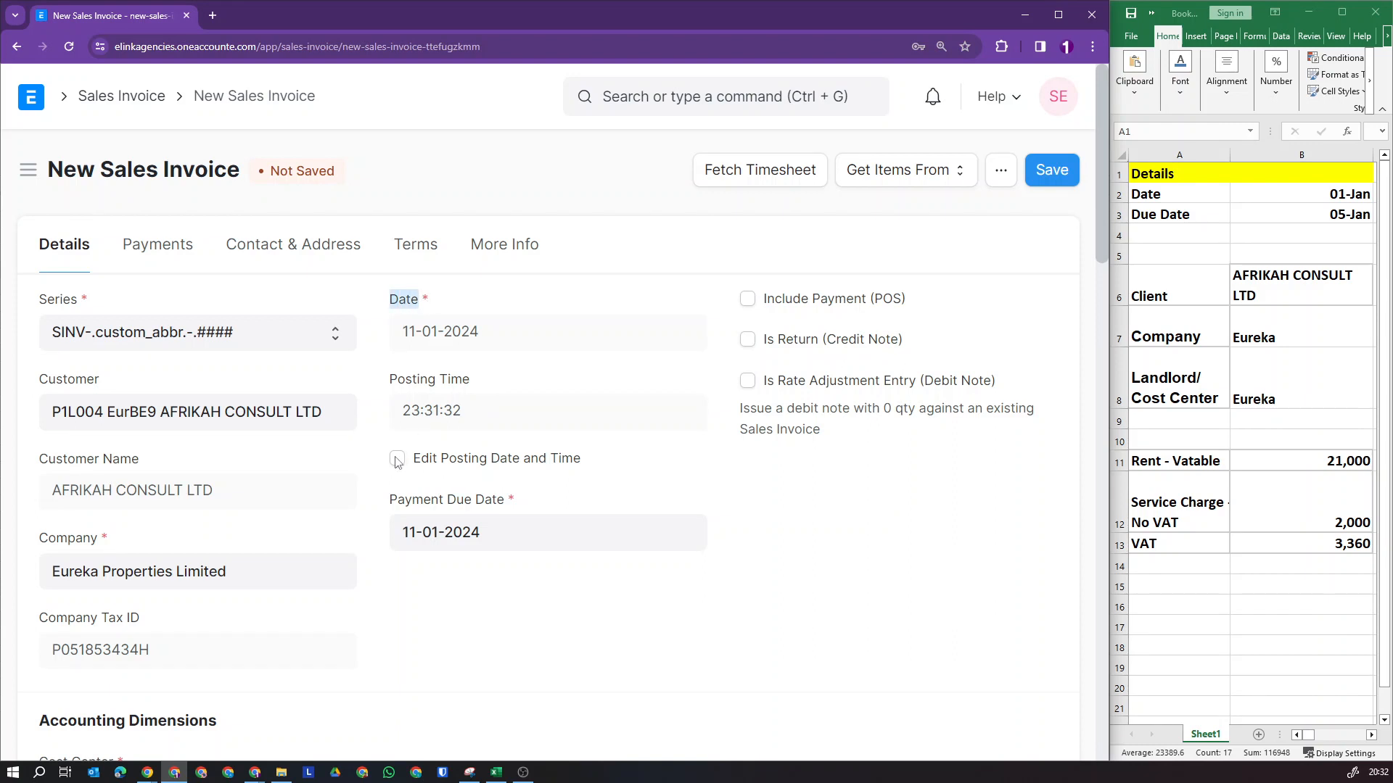
drag(591, 468, 418, 468)
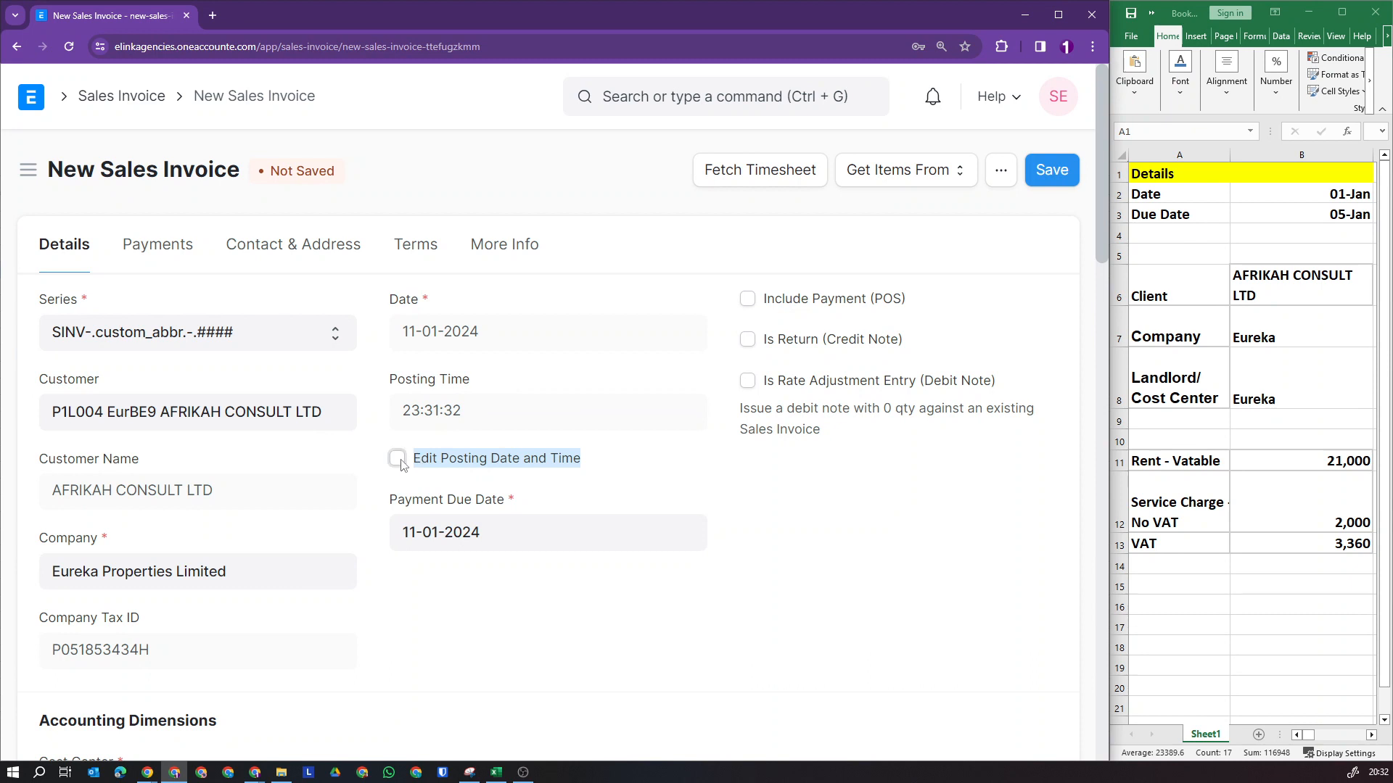
click(400, 461)
click(423, 335)
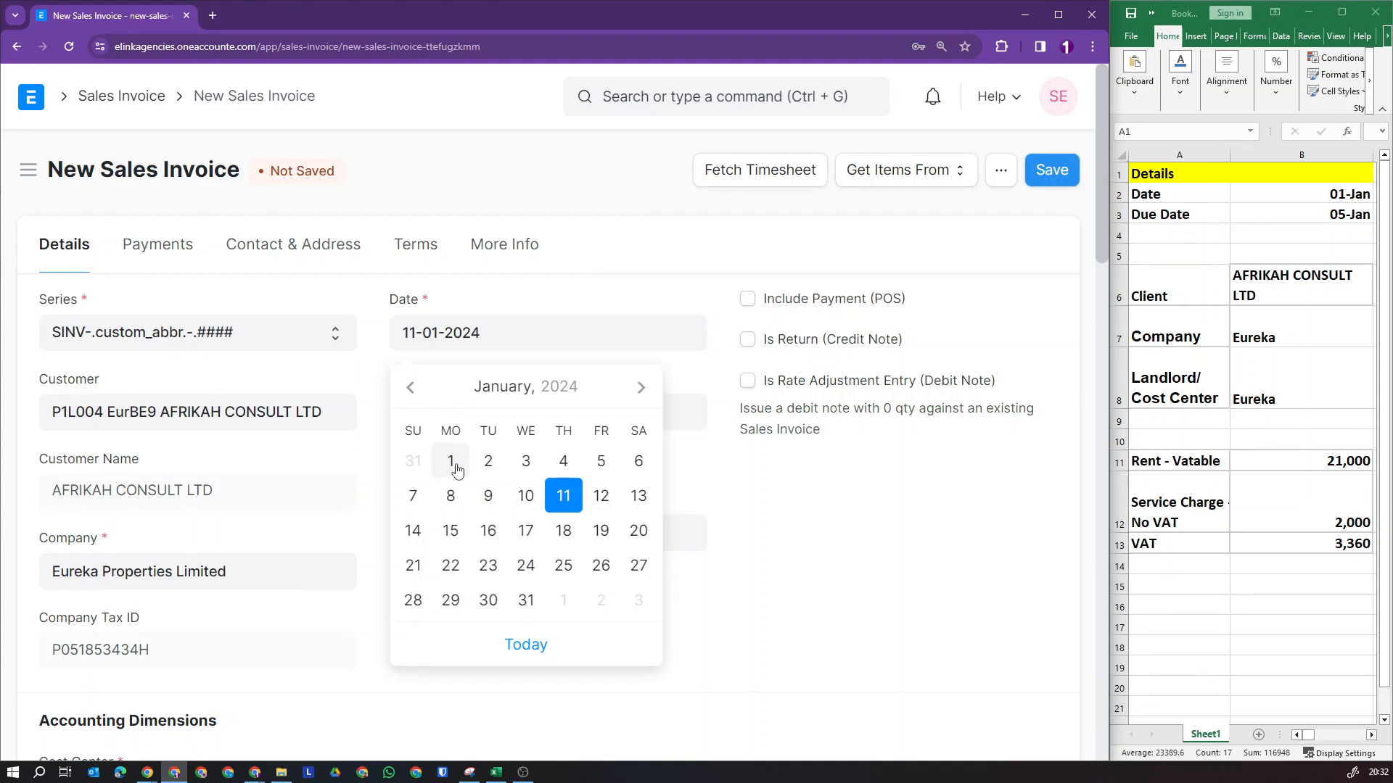
click(452, 462)
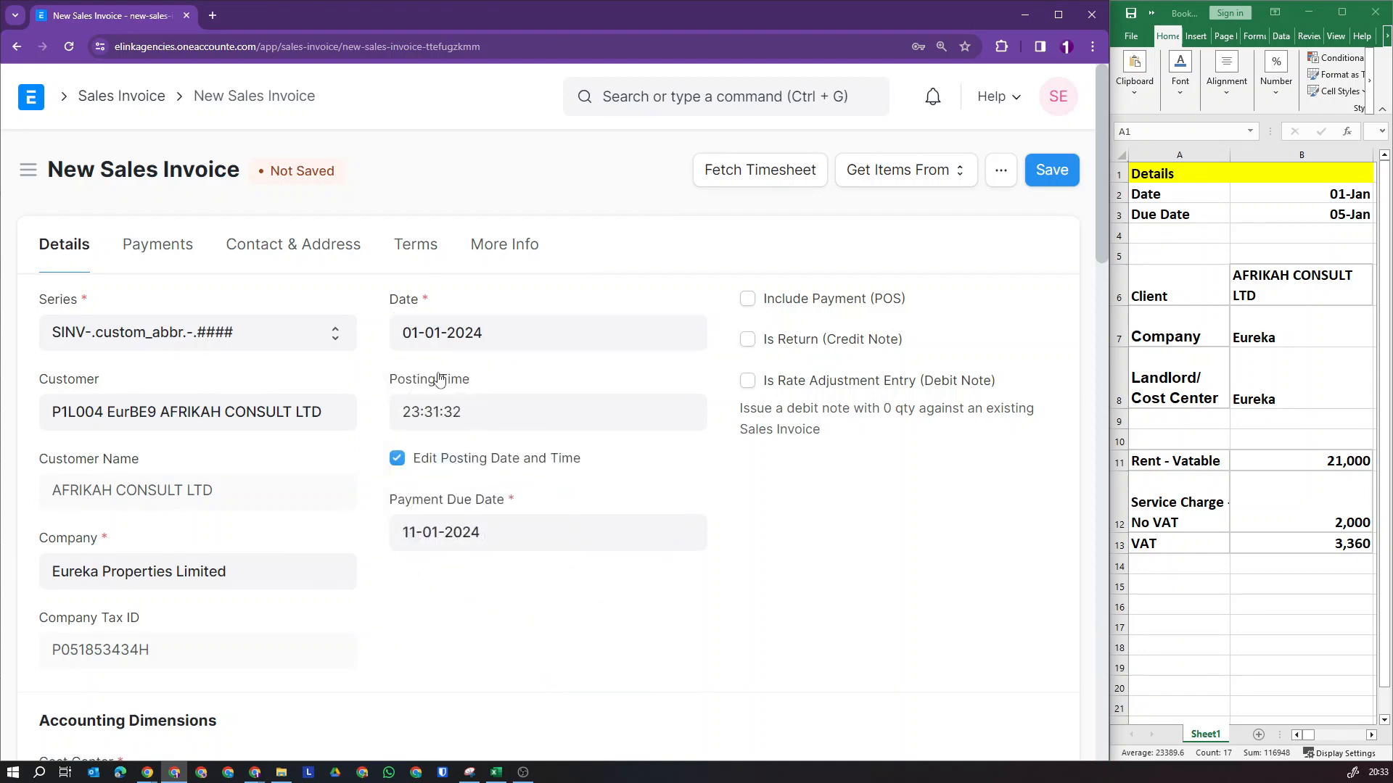
click(439, 538)
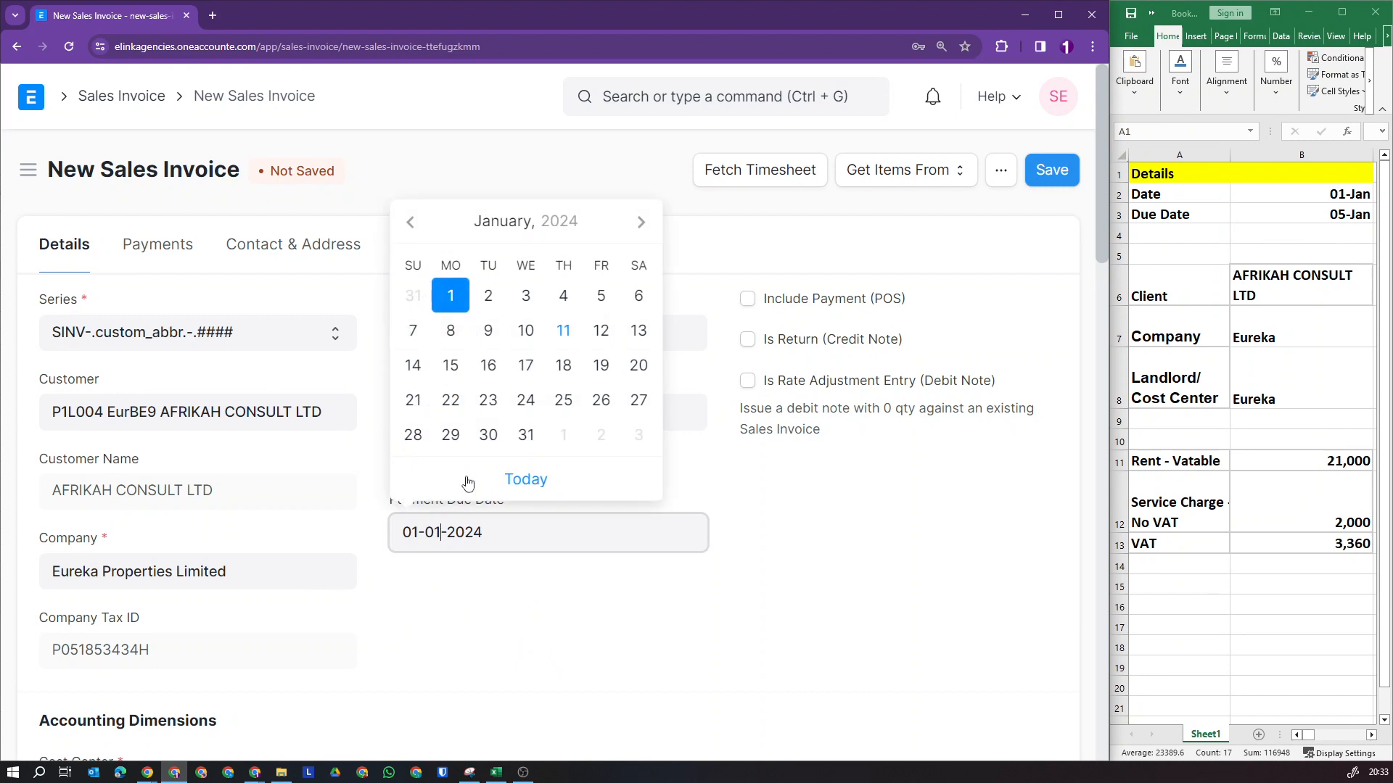
click(601, 297)
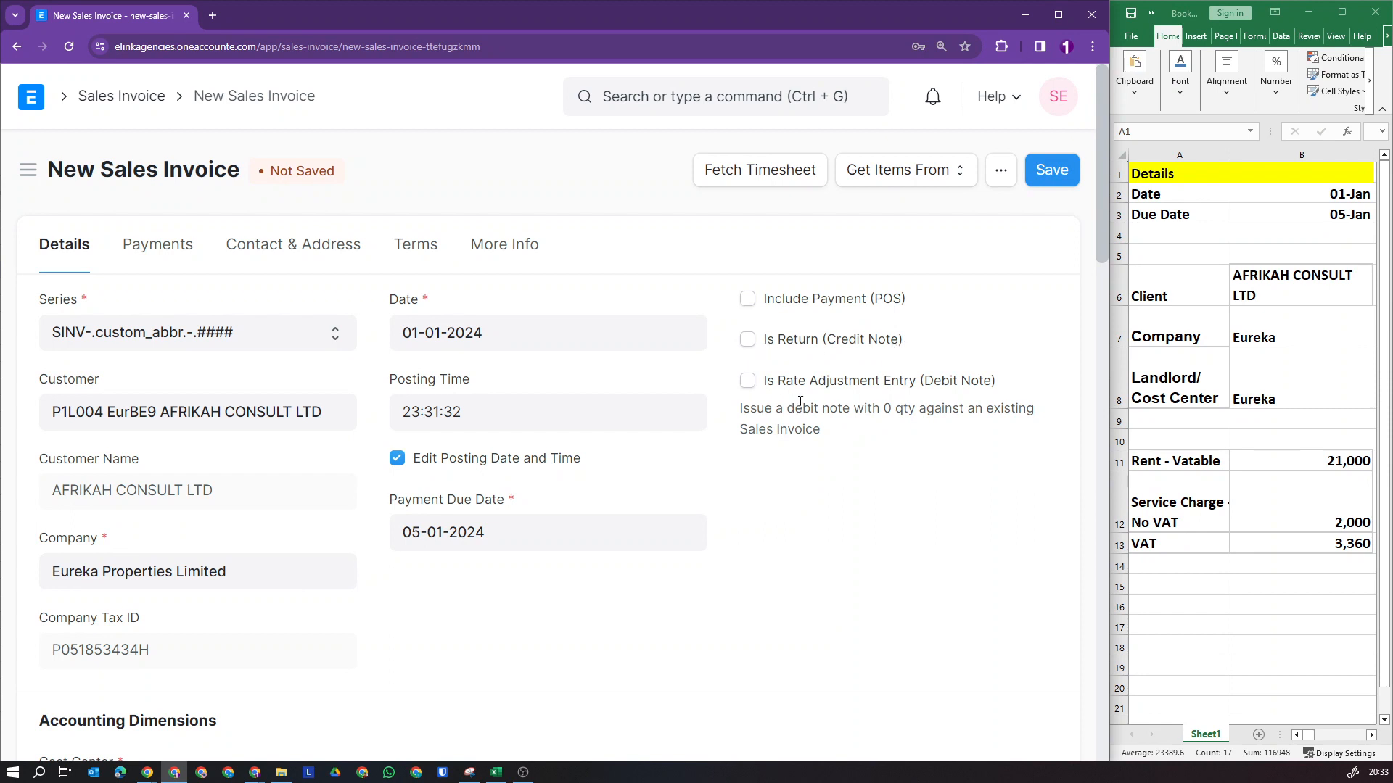
Step: Set the cost center under Accounting Dimensions to Eureka Main Cost Center - EPL, matching the landlord in the spreadsheet
scroll(800, 403, down, 5)
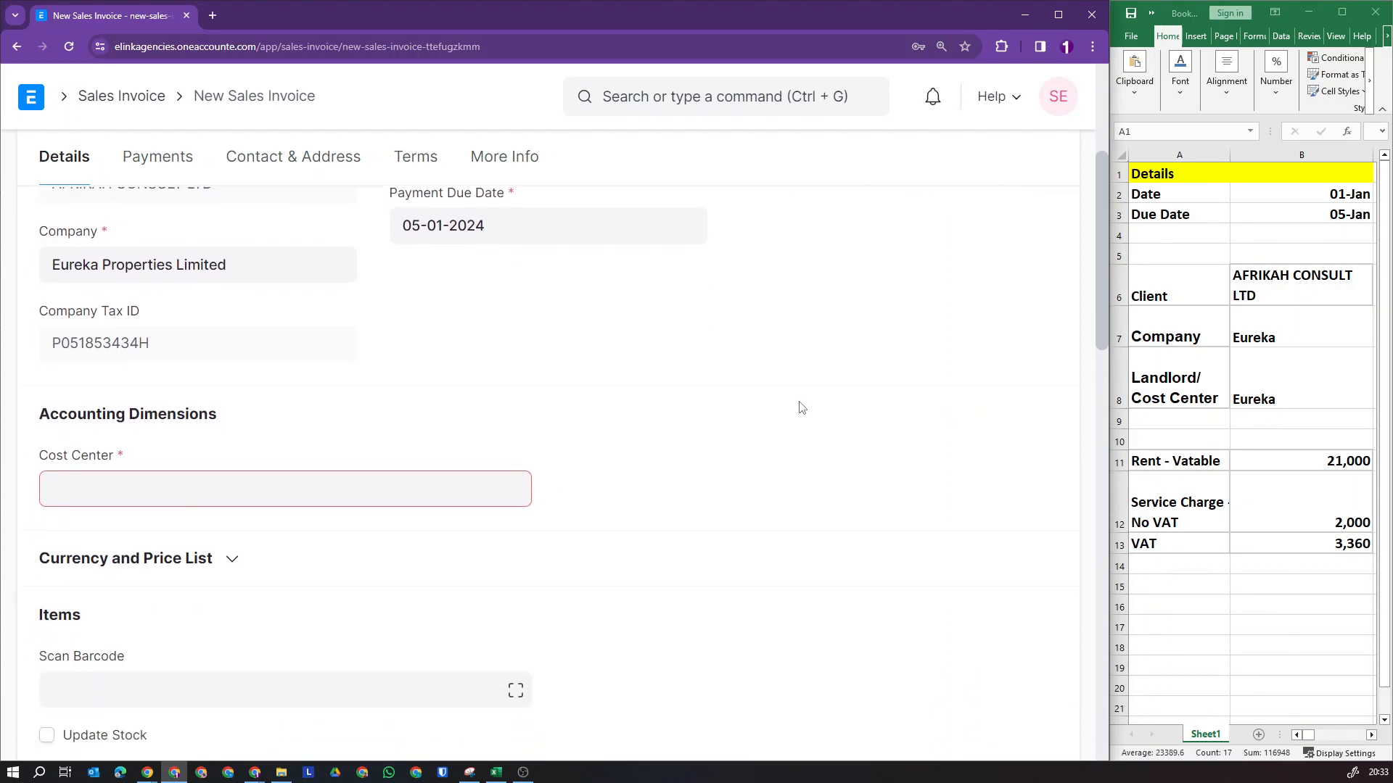
scroll(800, 407, down, 1)
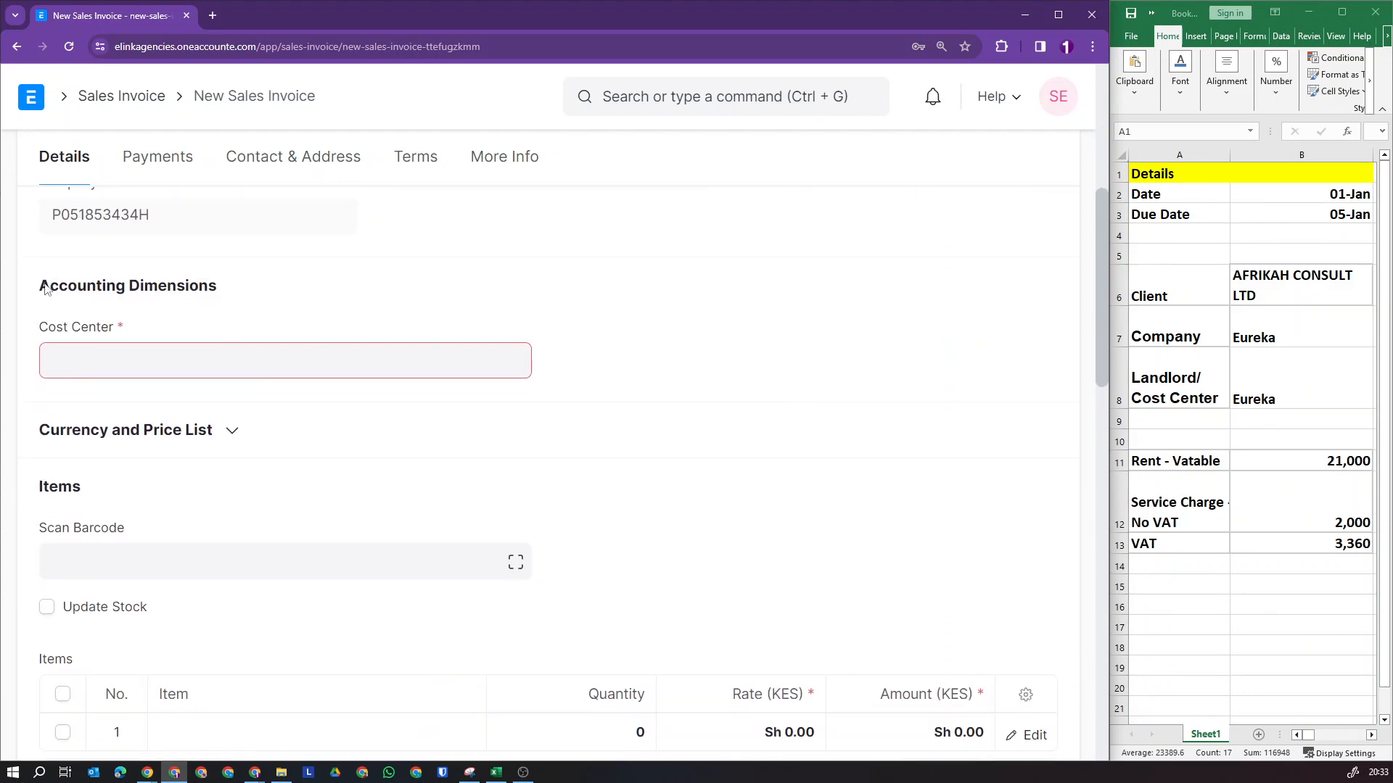
drag(40, 287, 217, 290)
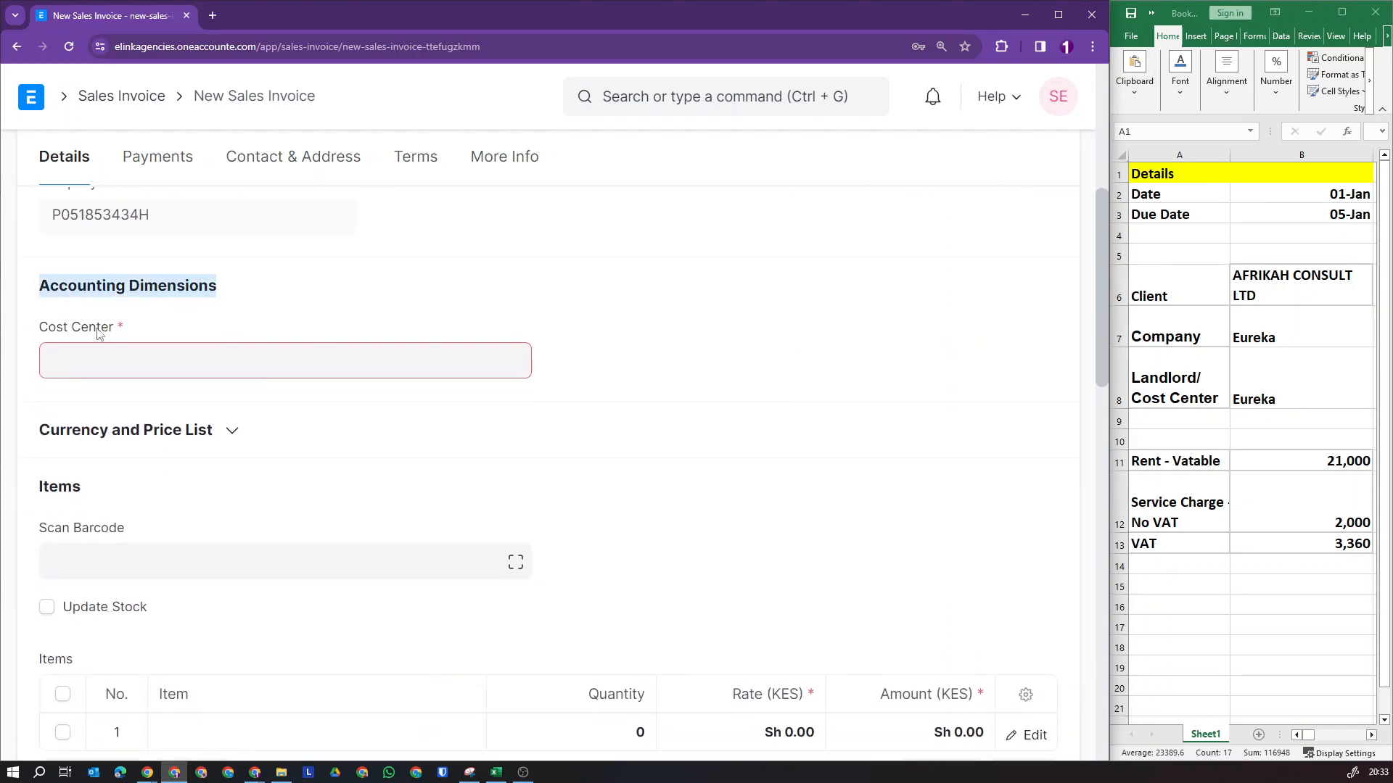
drag(42, 328, 116, 333)
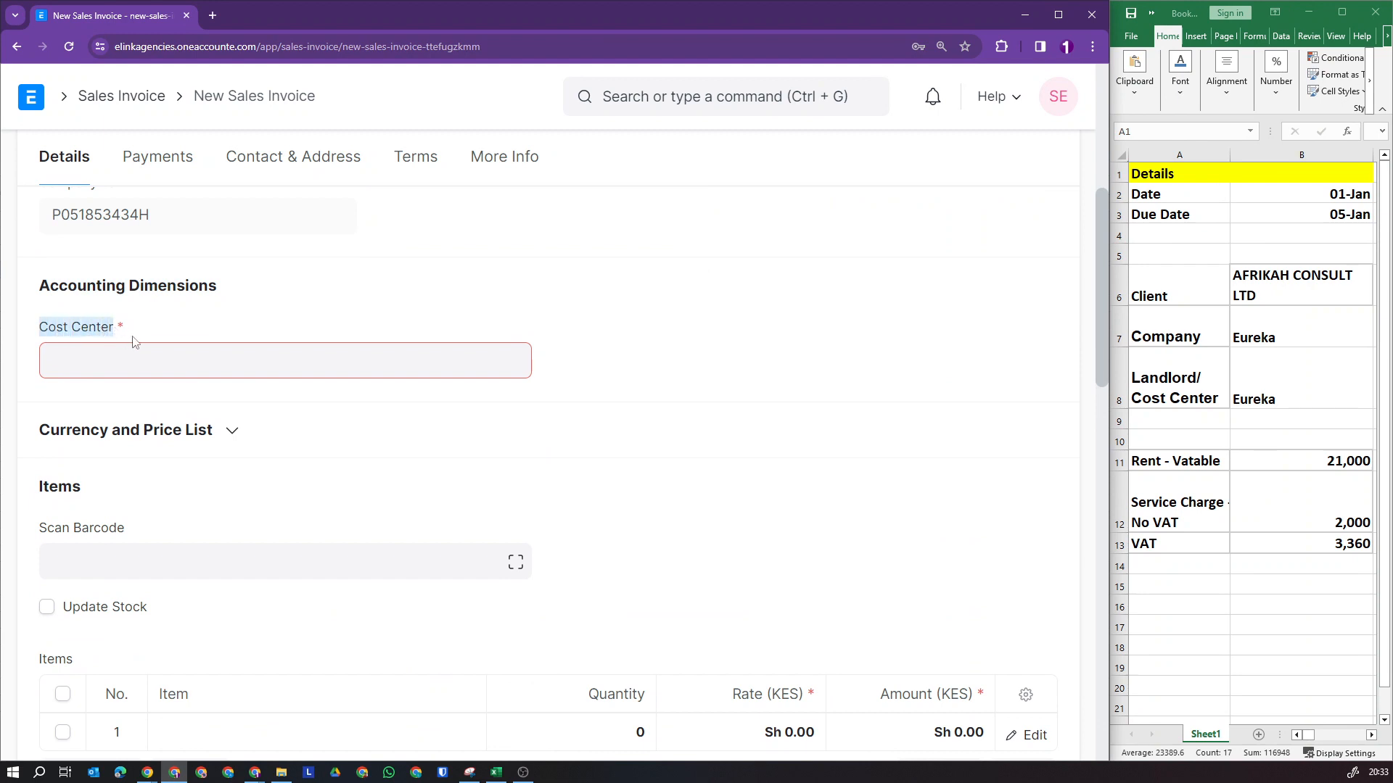
click(1178, 397)
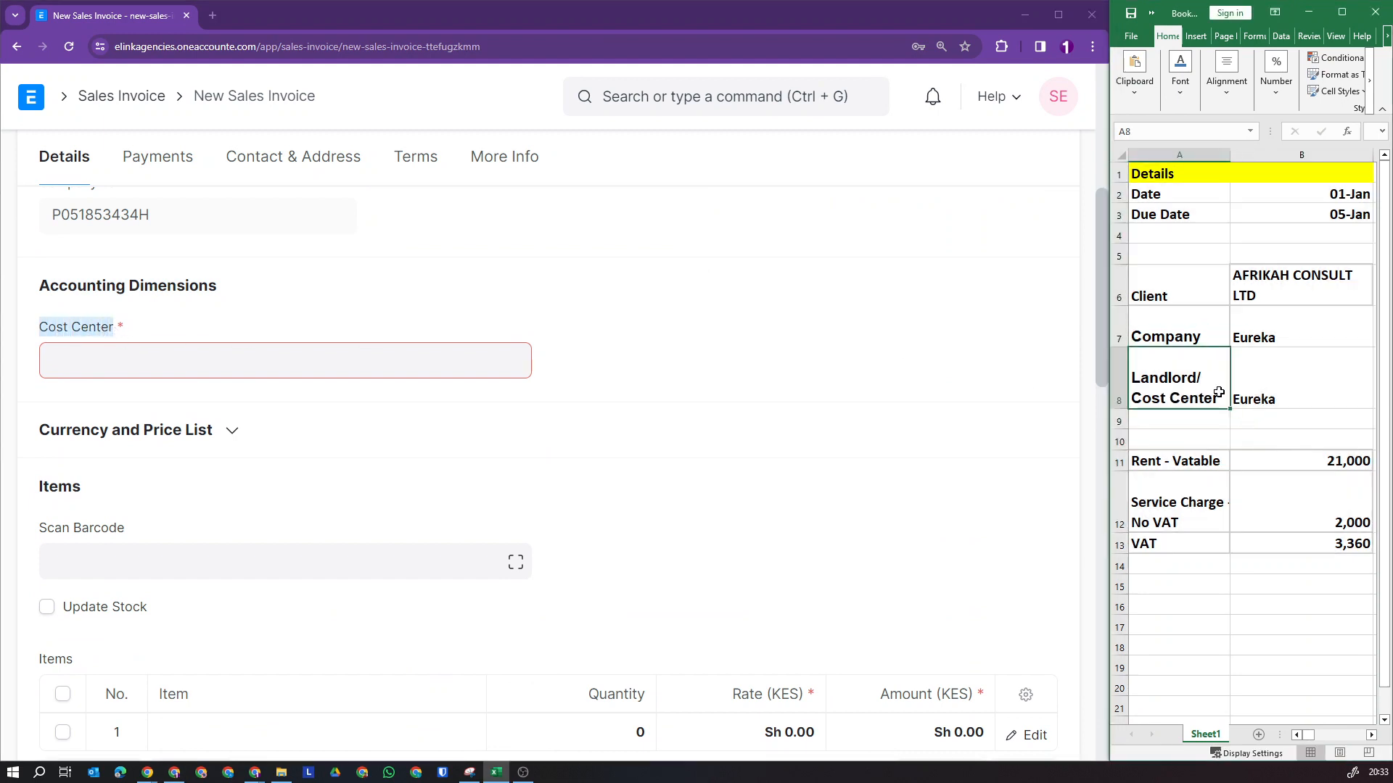
click(1298, 385)
click(194, 359)
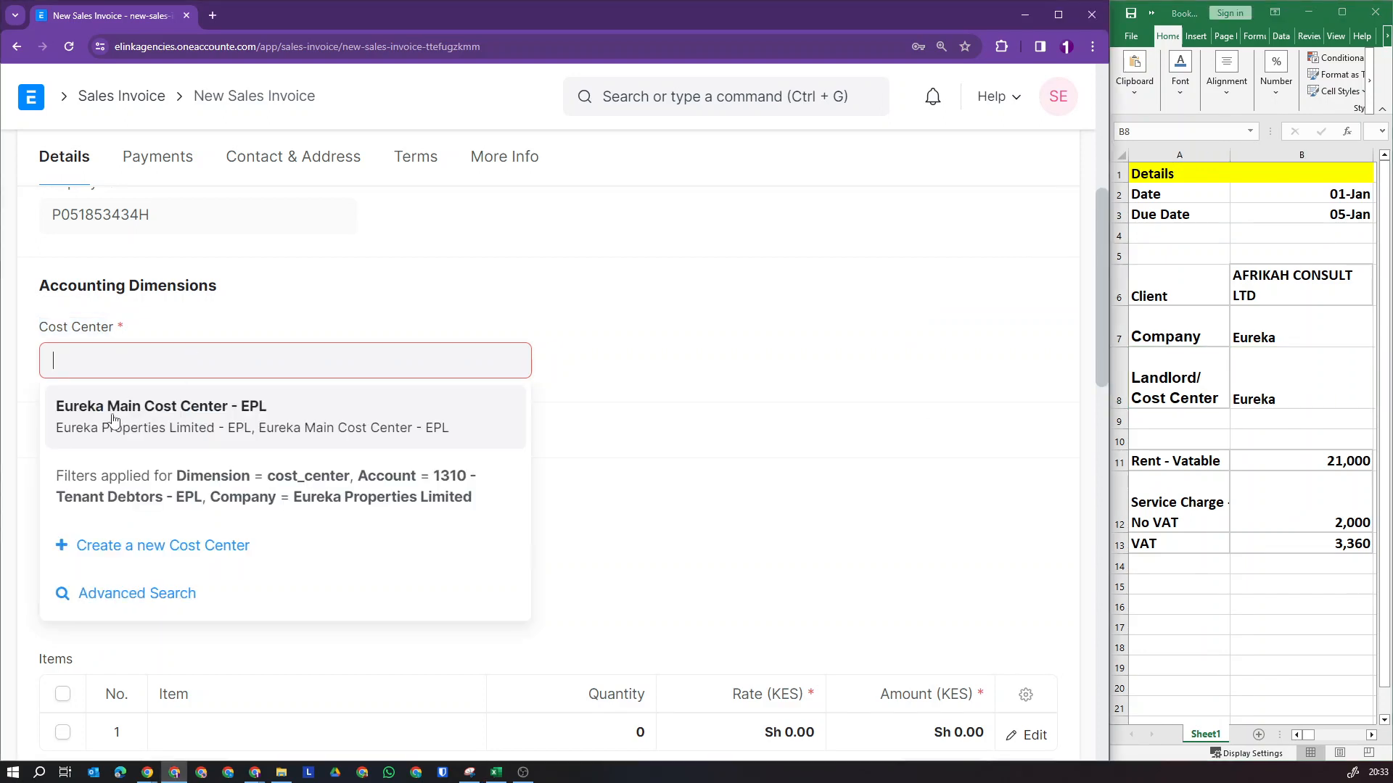
click(89, 419)
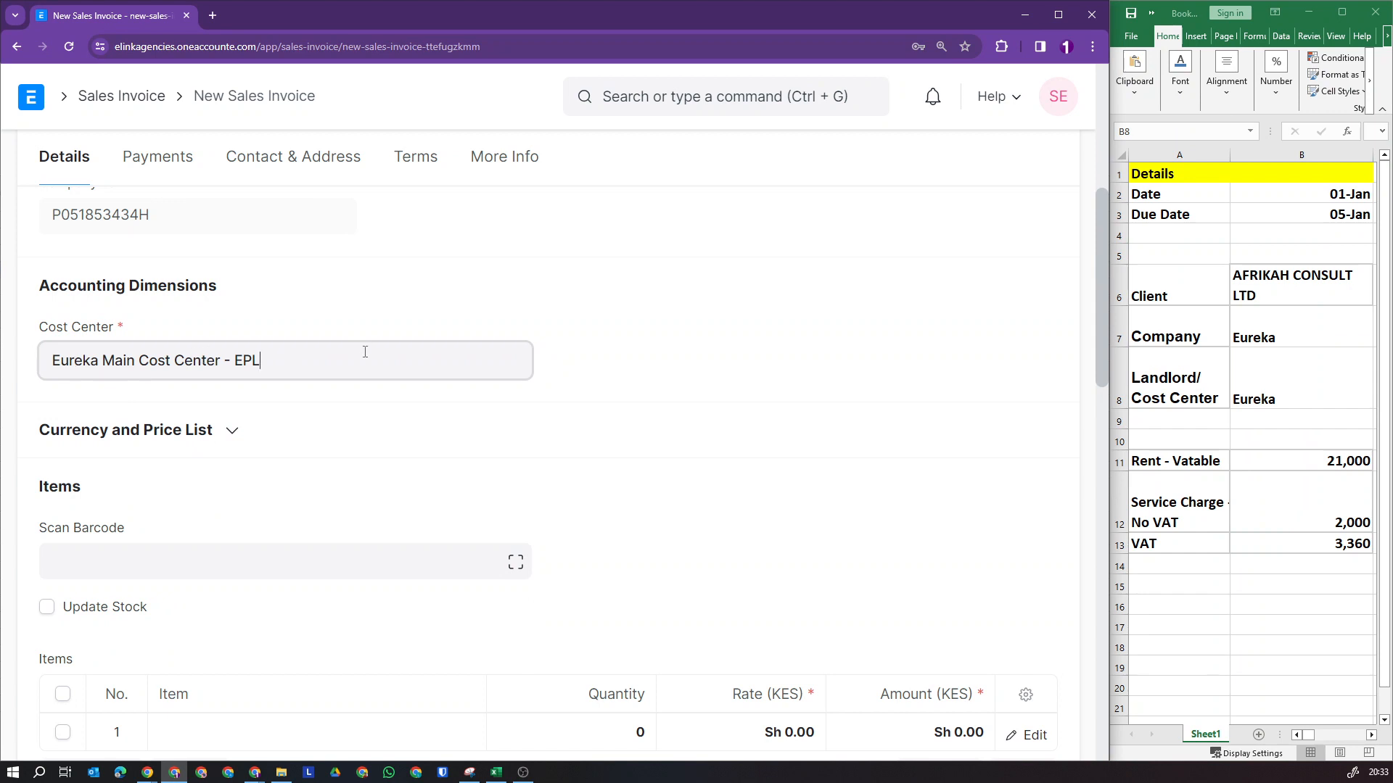
Step: Examine the invoice's items table and check the vatable rent and no-VAT service charge amounts in the spreadsheet
scroll(365, 351, down, 4)
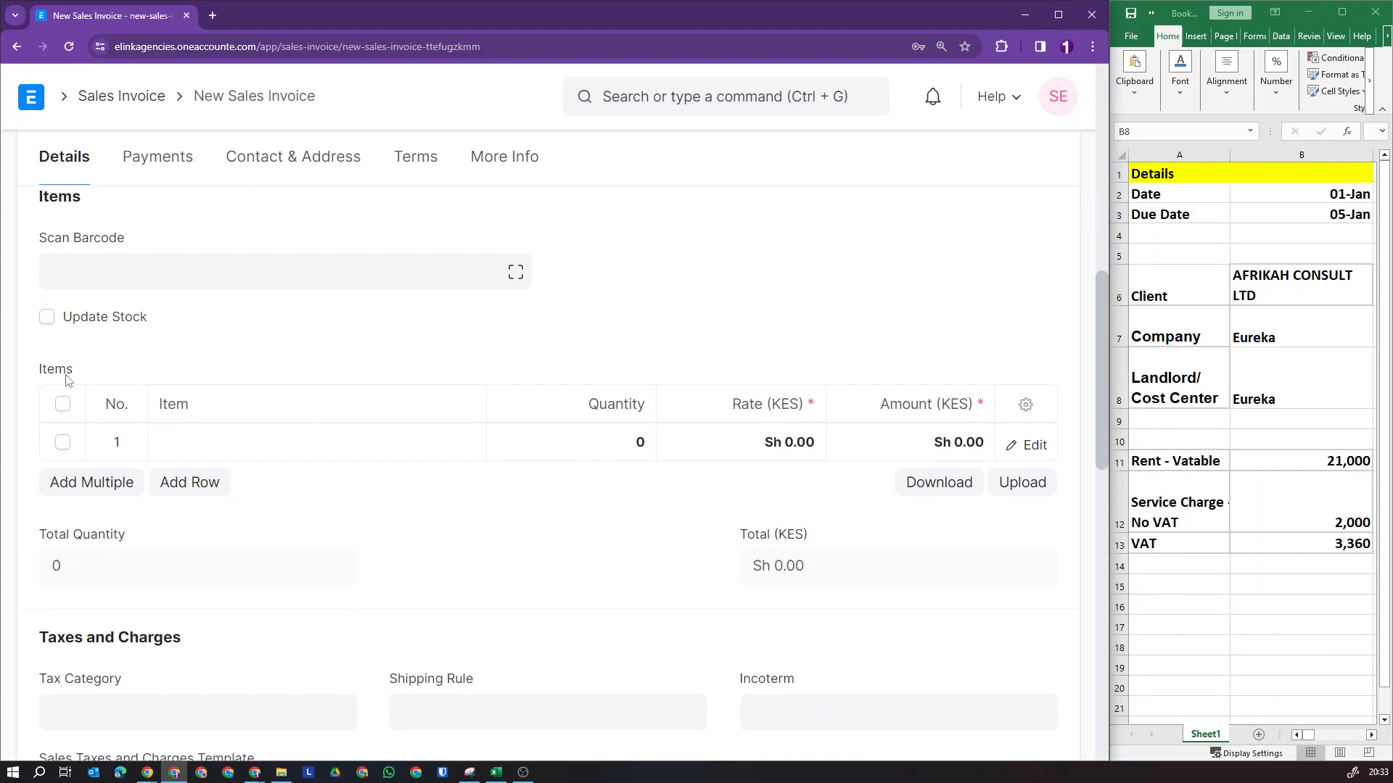
scroll(69, 381, down, 1)
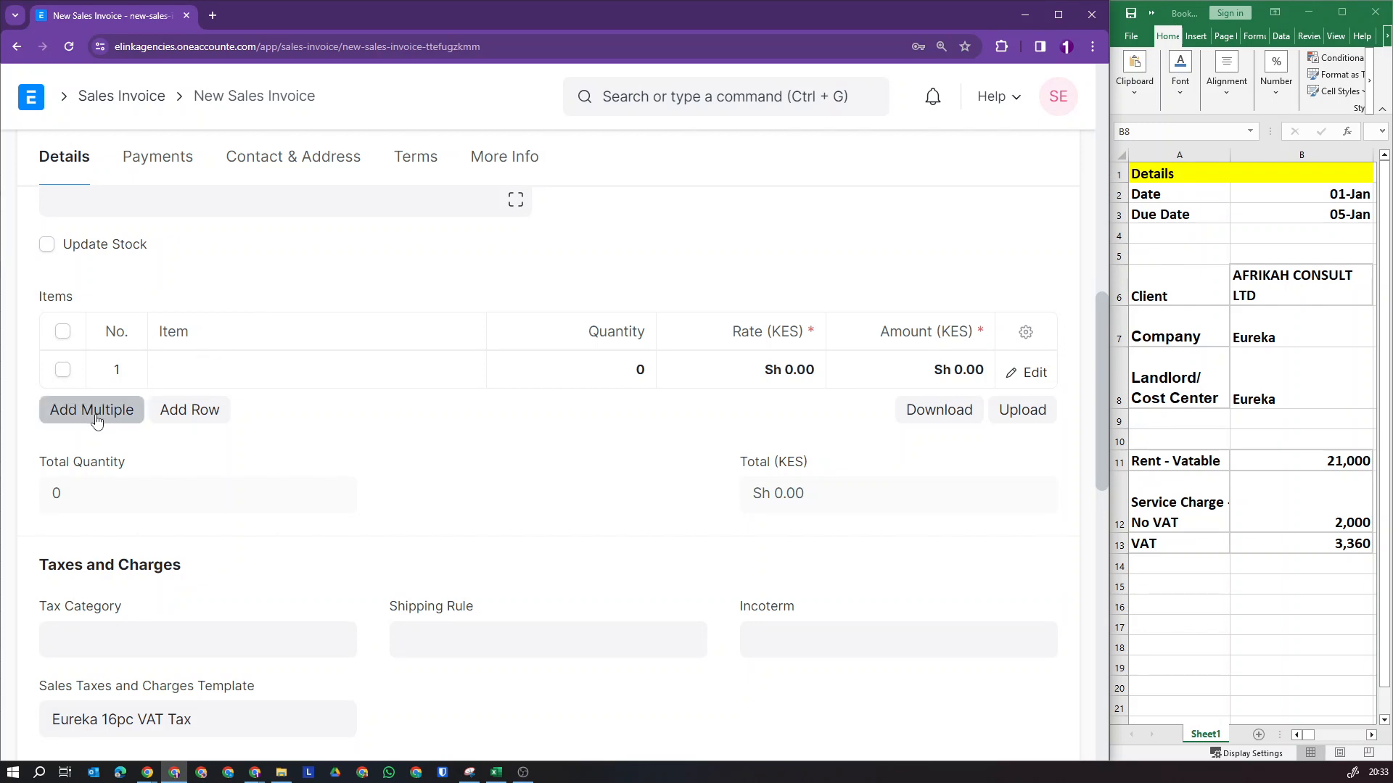
click(1192, 466)
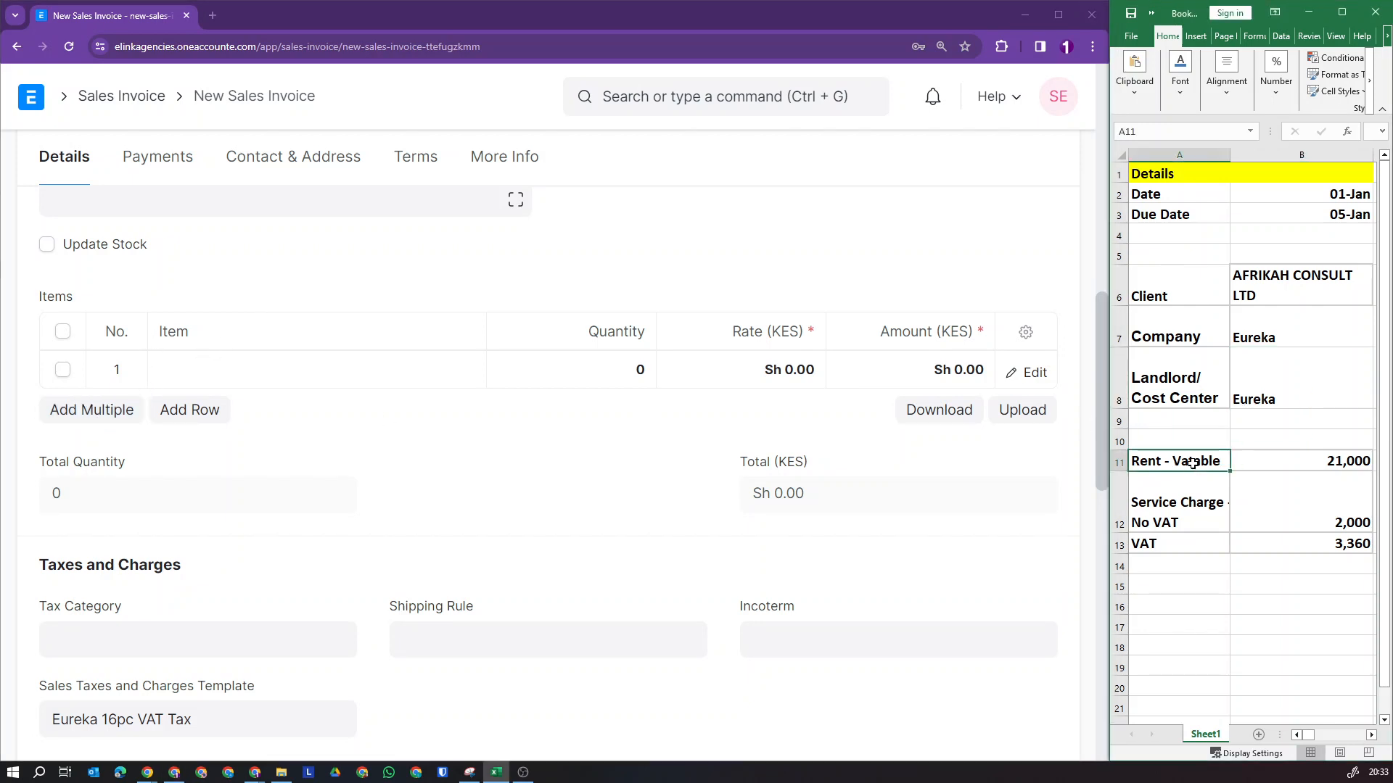
click(1314, 460)
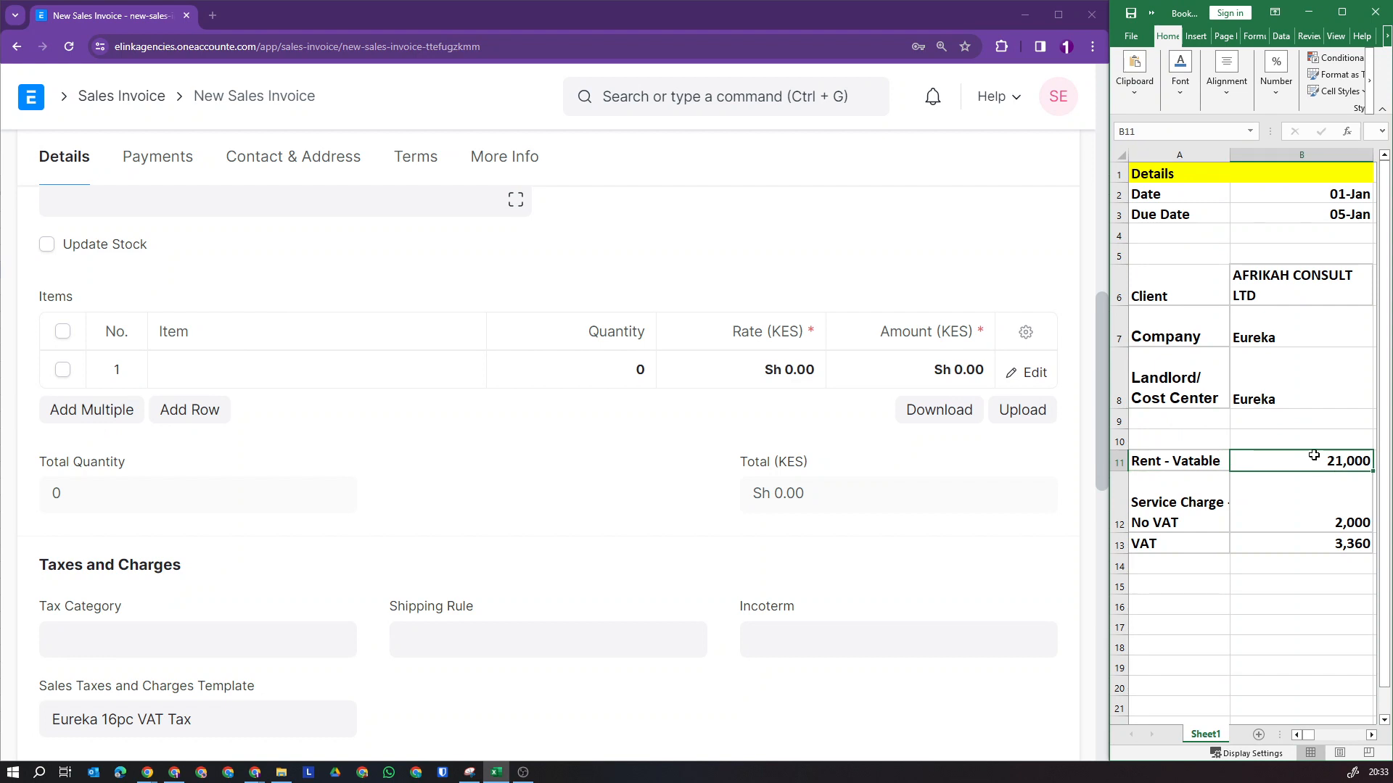
click(1175, 512)
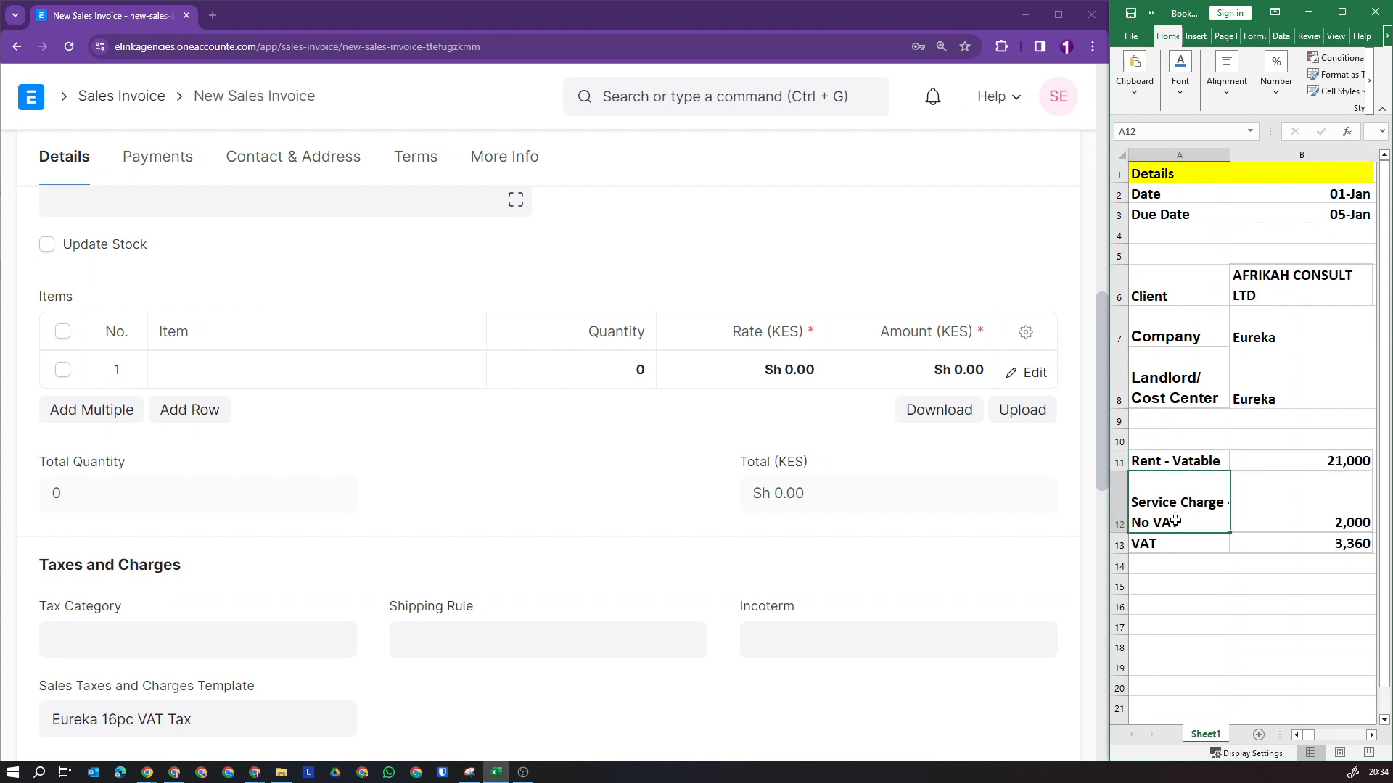
click(1310, 512)
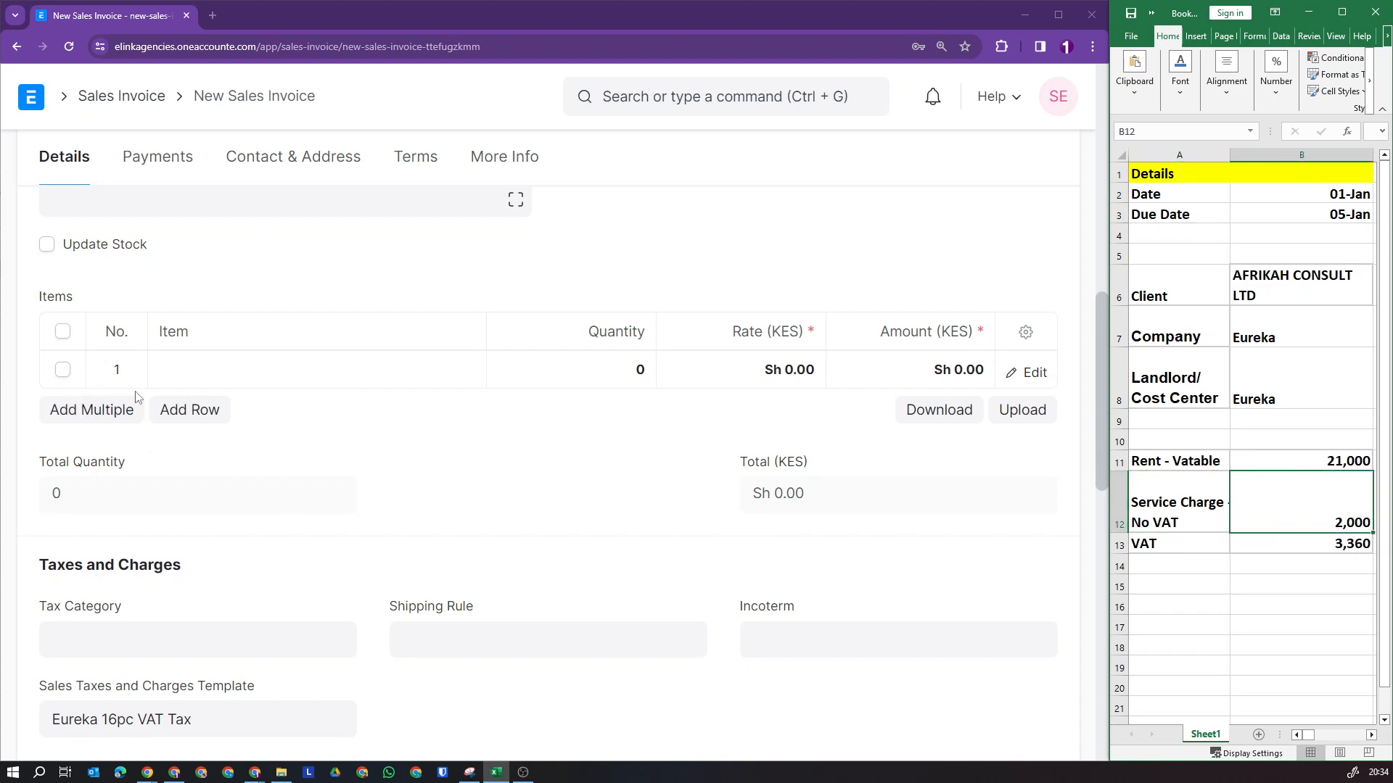
Step: Fill the first item row with L004 Eureka Monthly VATable Rent at a rate of 21,000
click(213, 378)
click(212, 378)
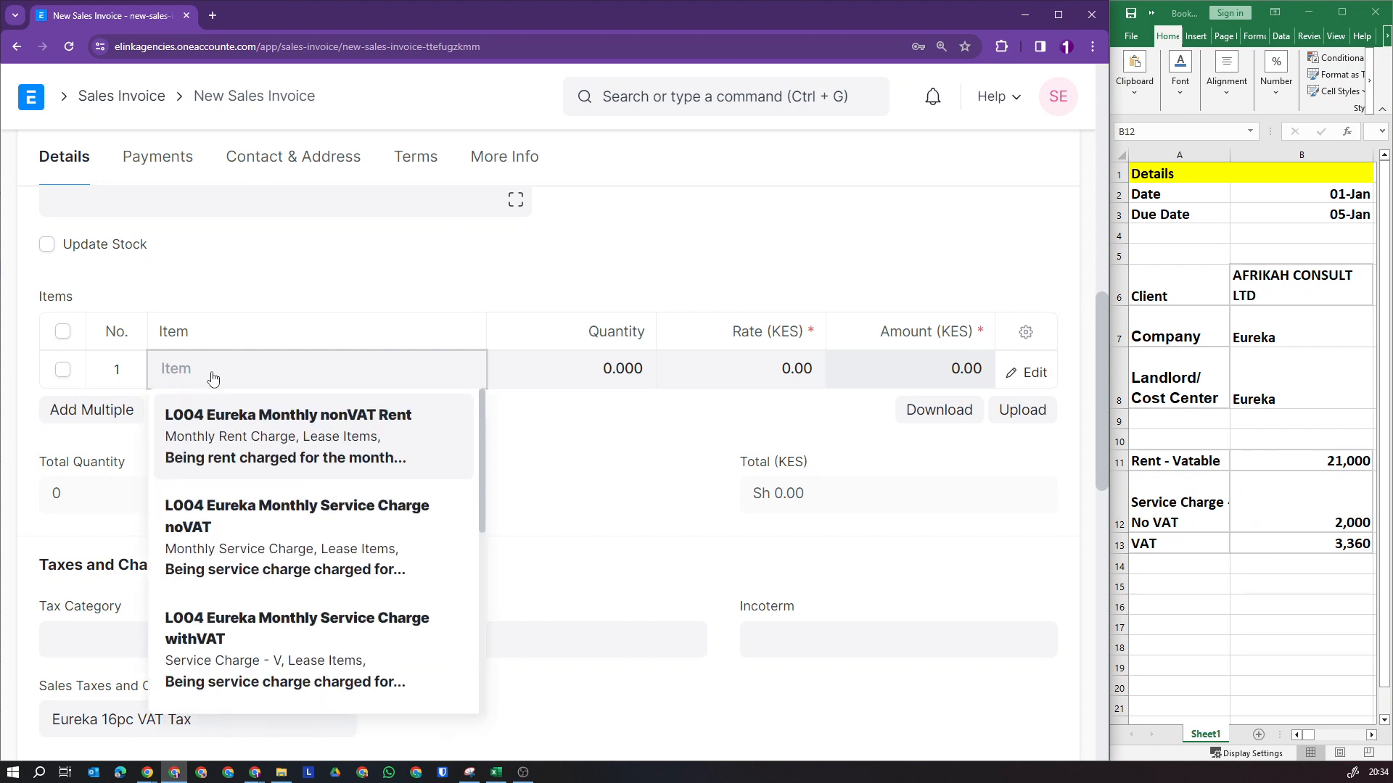
text(rent)
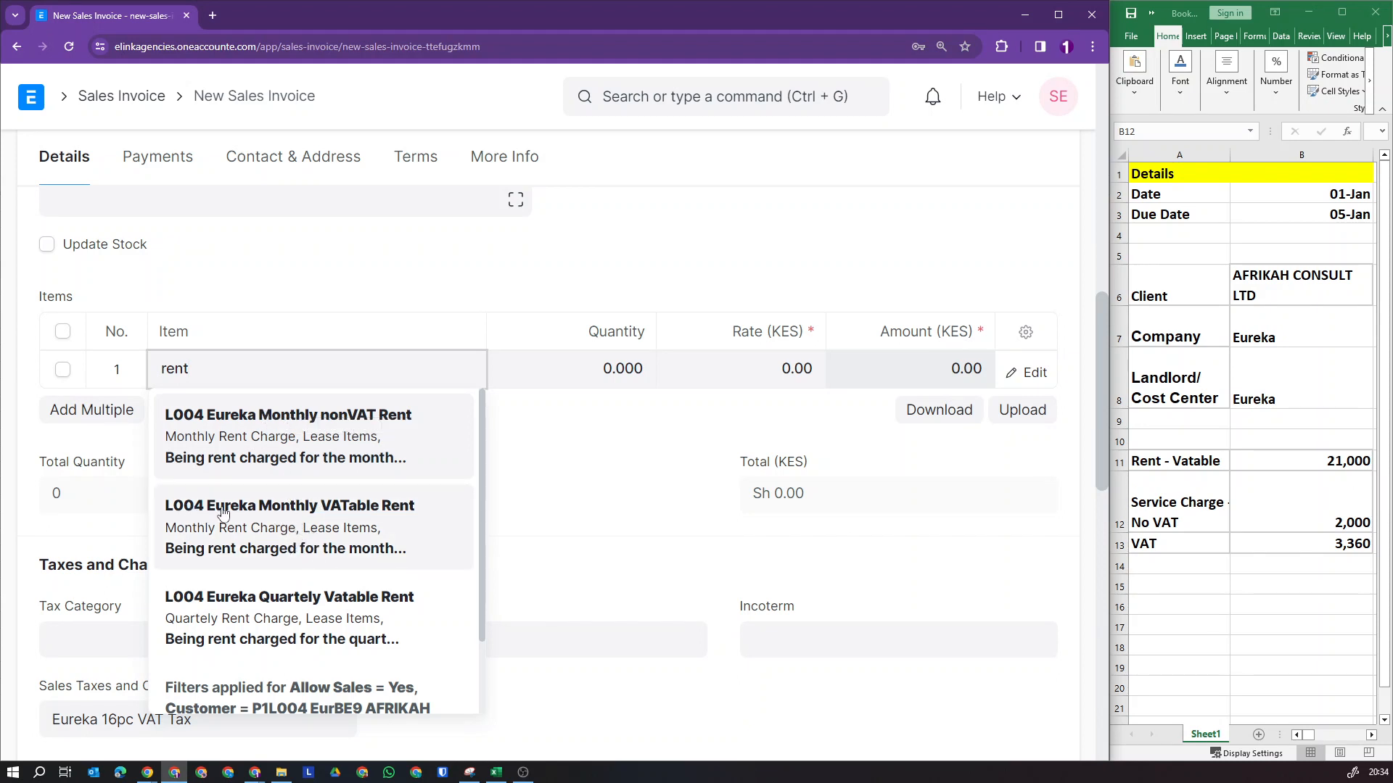
click(360, 521)
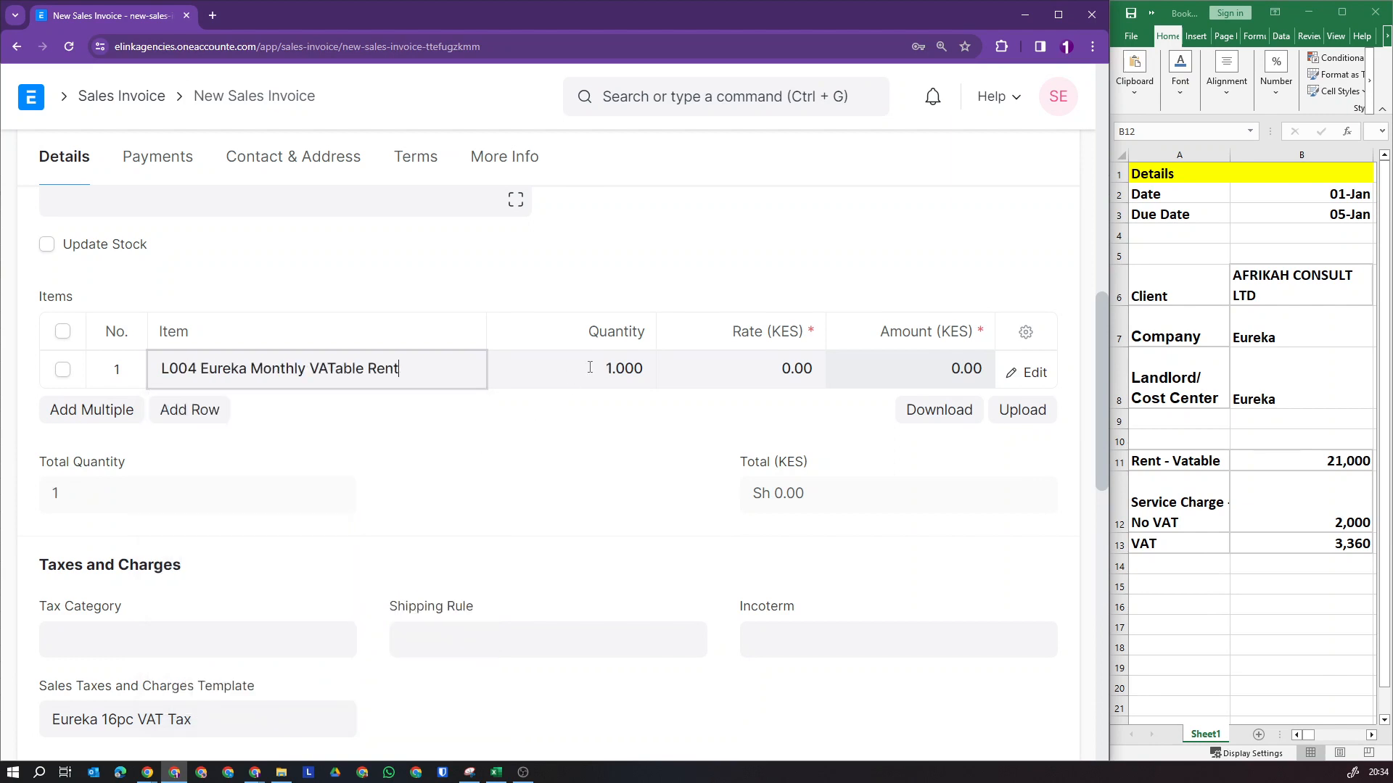
click(706, 363)
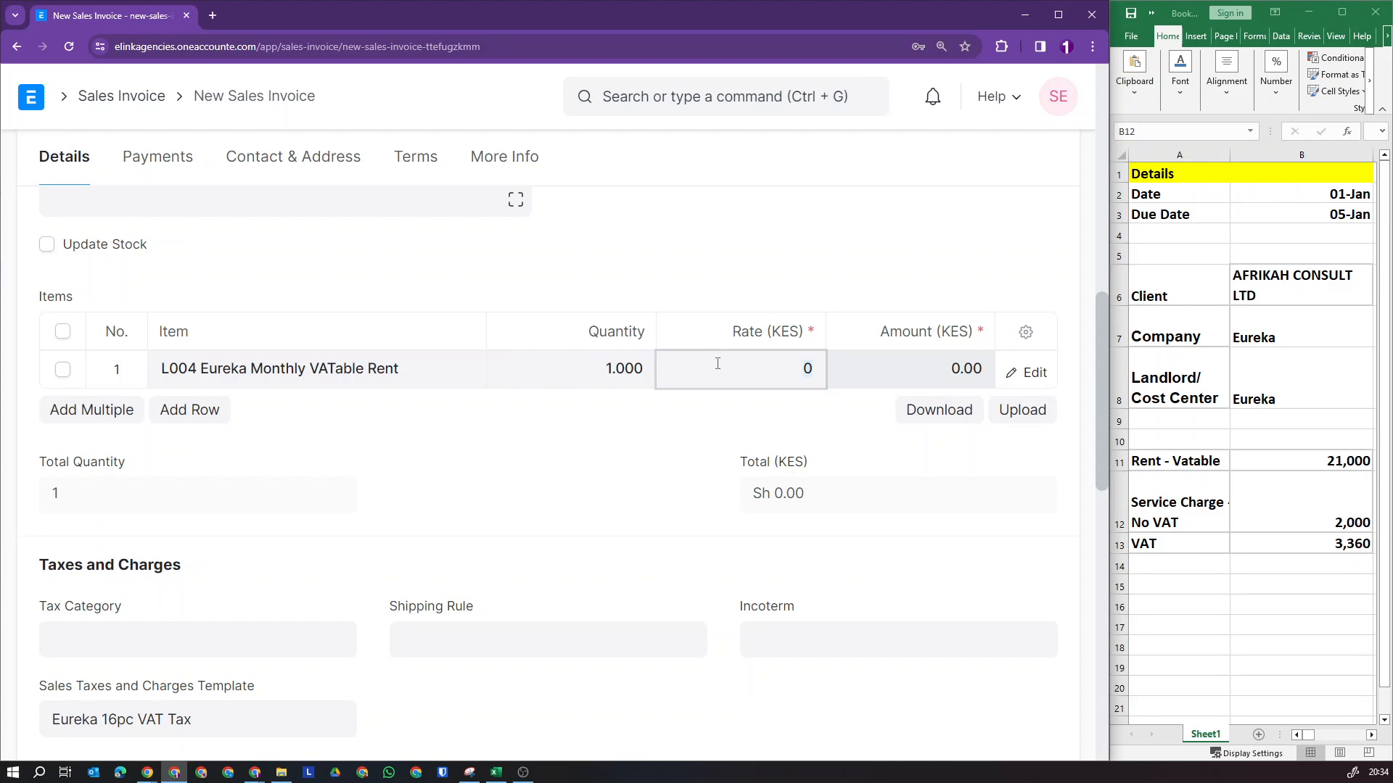
text(21000)
click(681, 404)
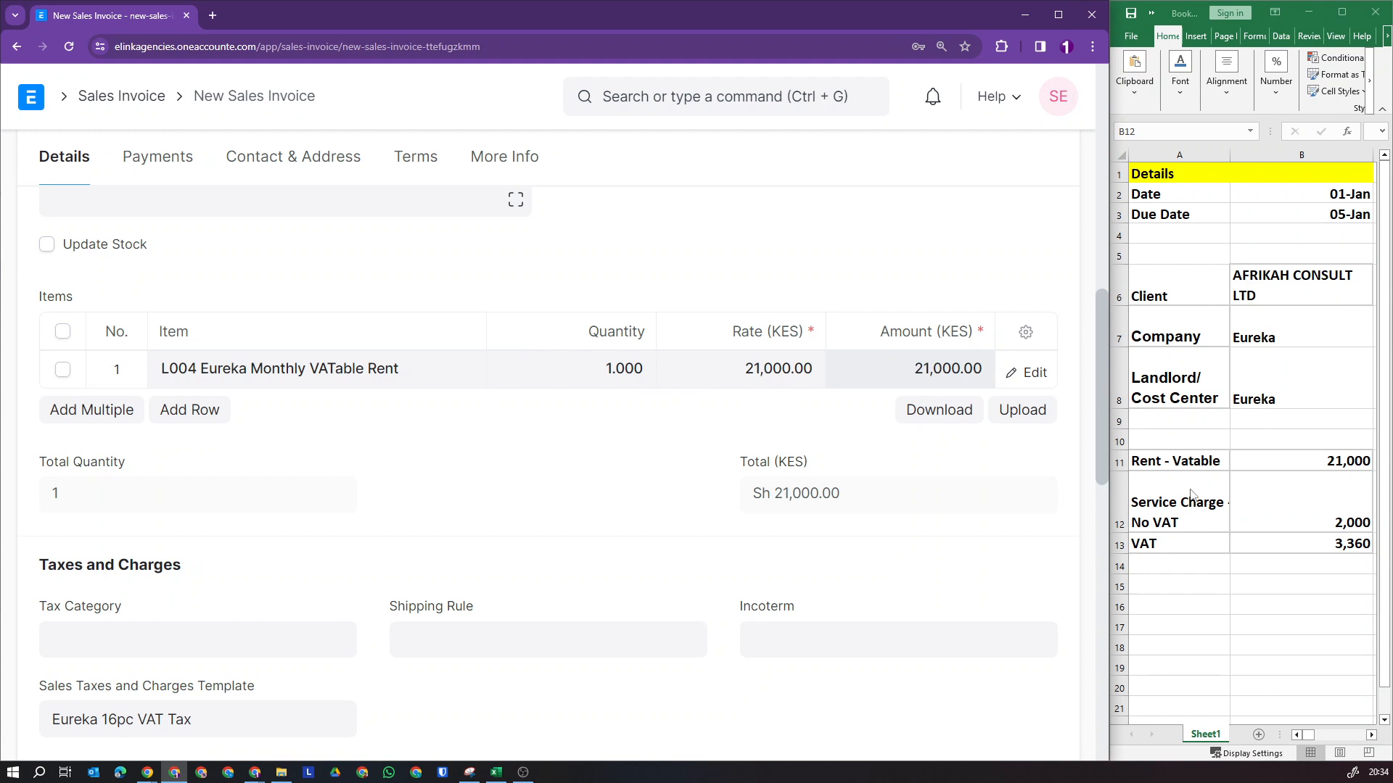
Step: Add a second item row for L004 Eureka Monthly Service Charge noVAT at a rate of 2,000
click(189, 410)
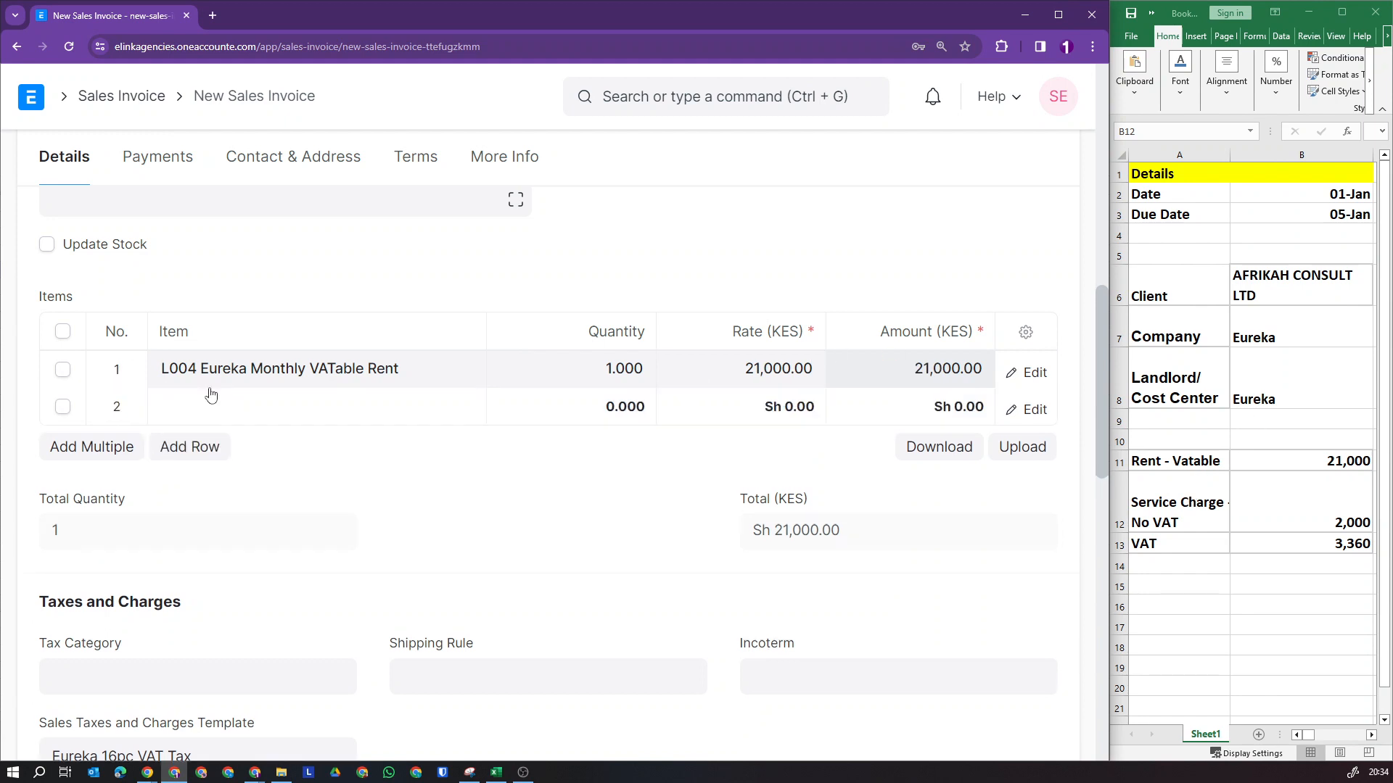
click(188, 407)
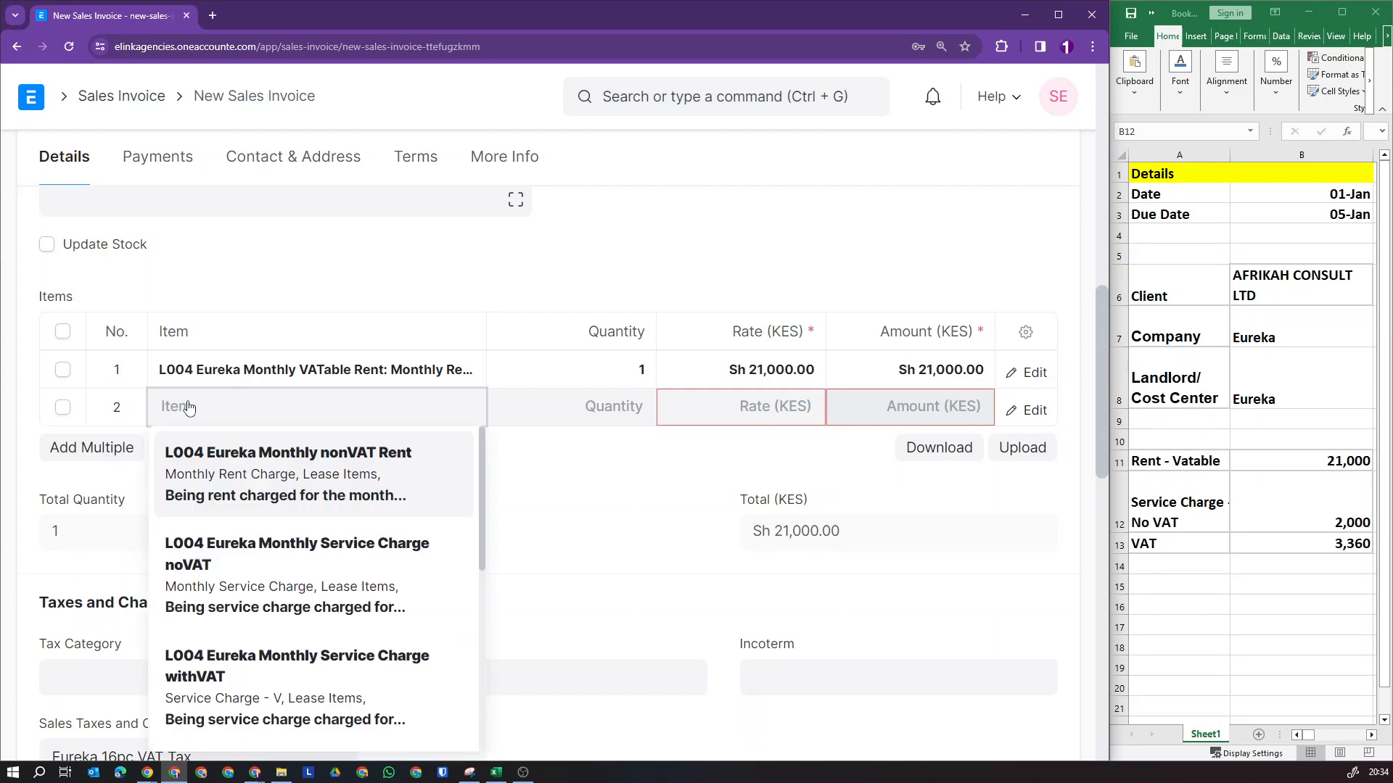
text(serv)
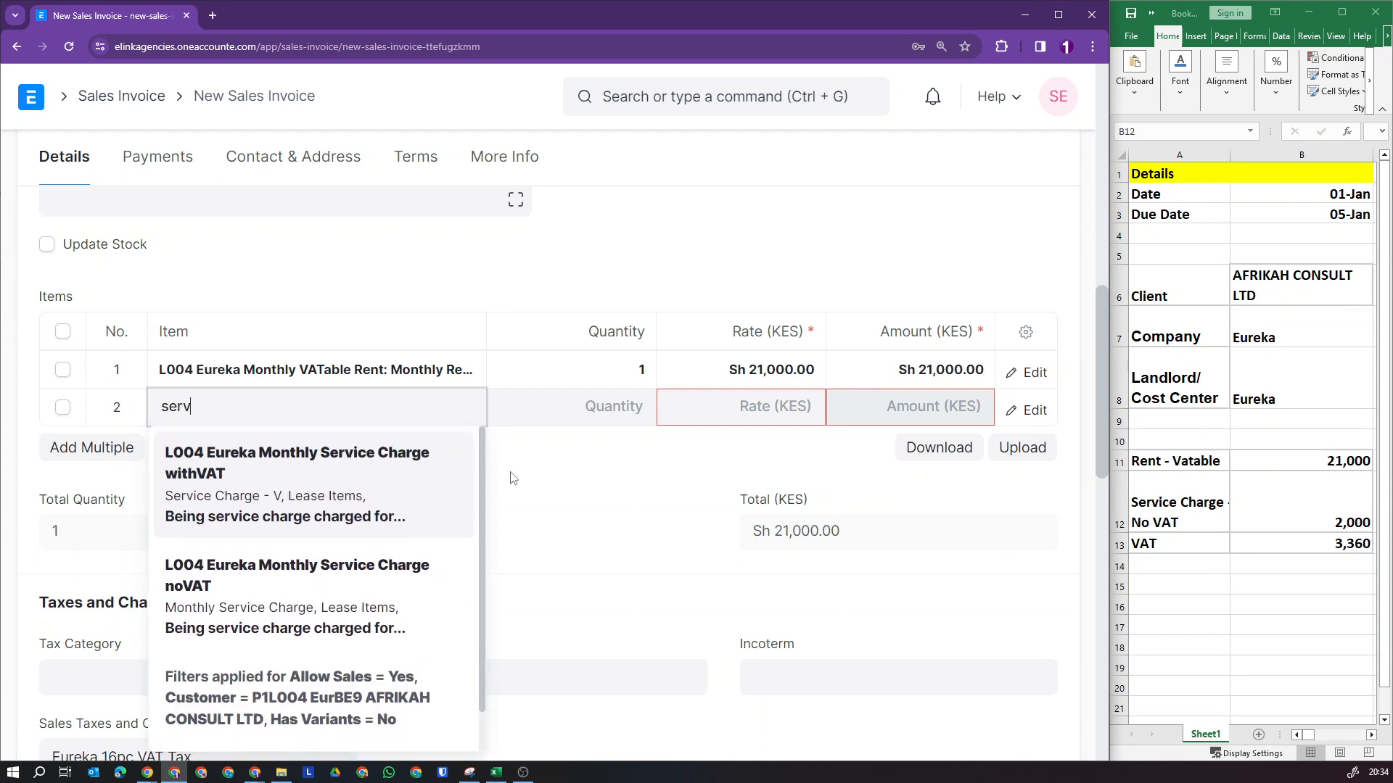
scroll(356, 443, down, 1)
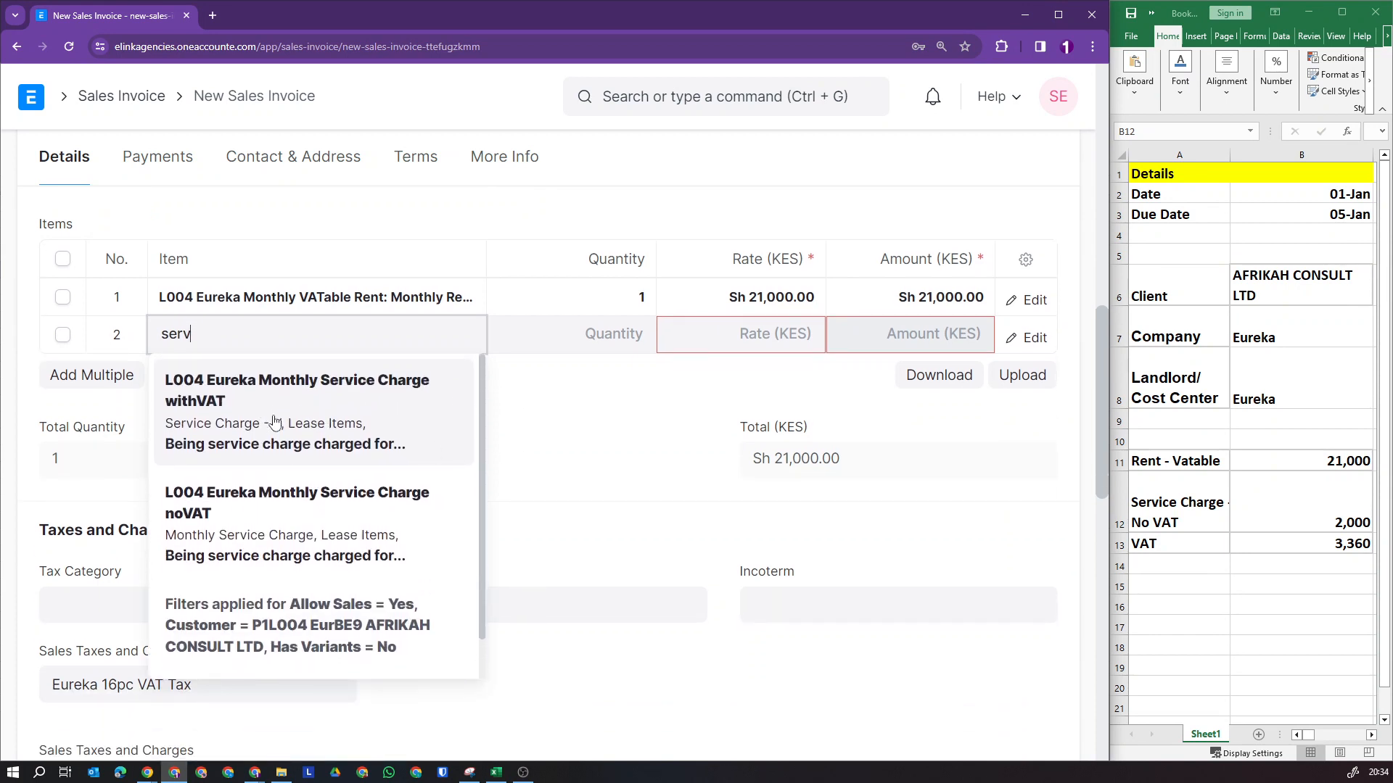
click(202, 520)
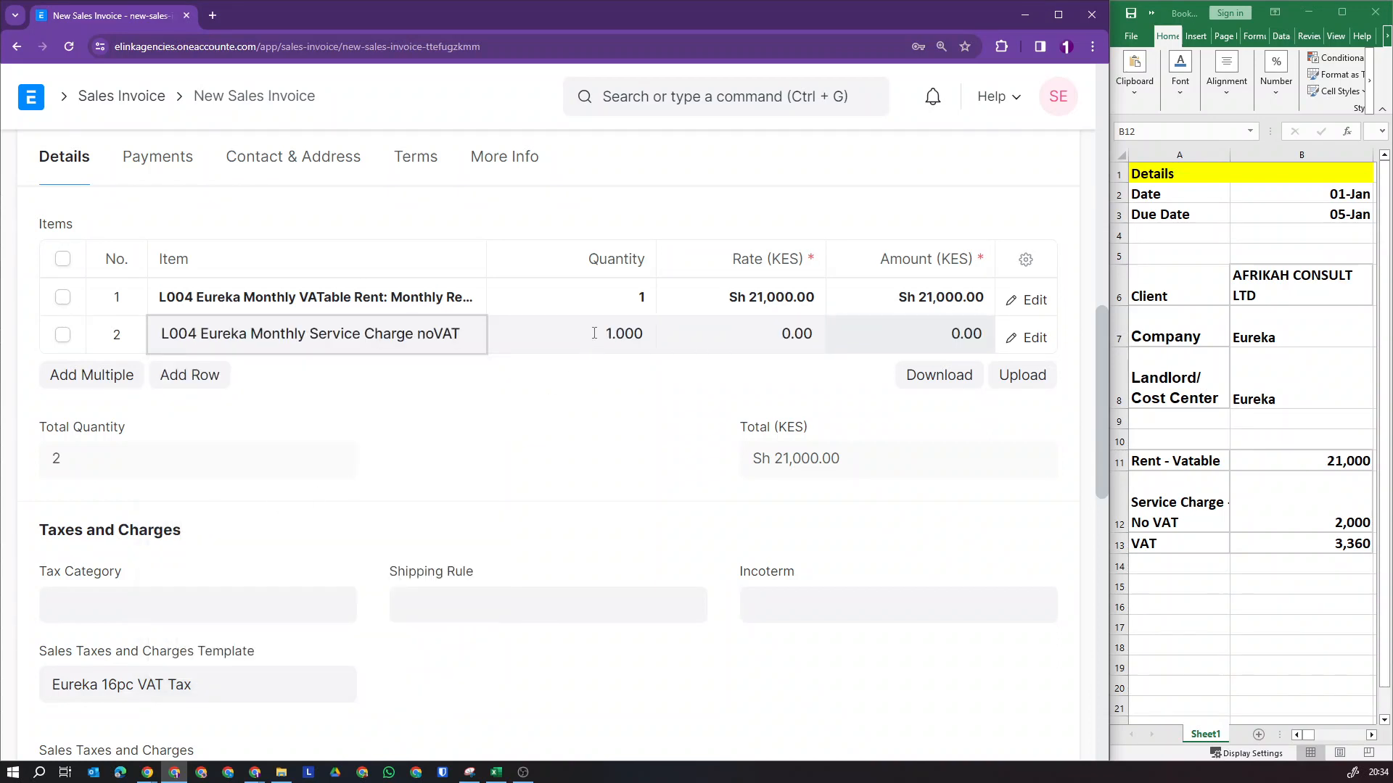
click(705, 330)
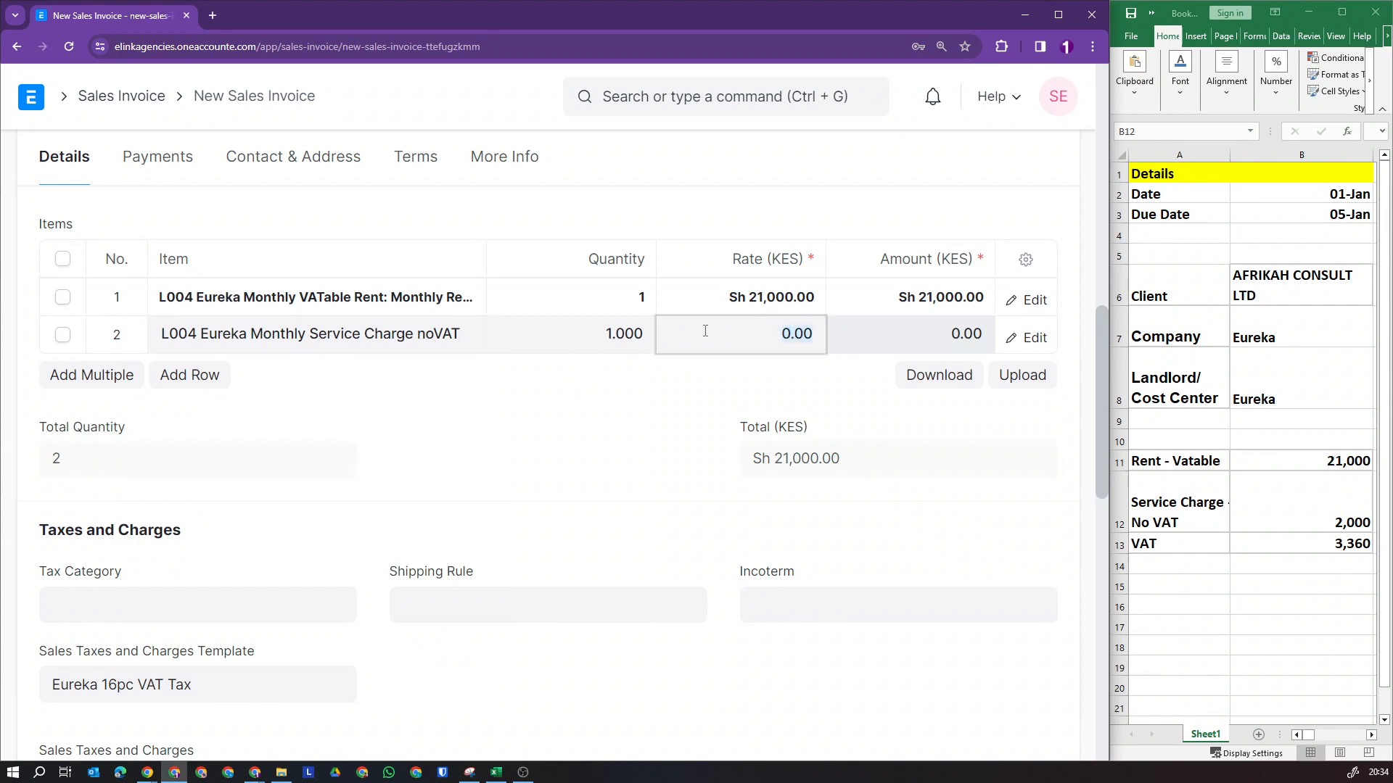
text(2000)
click(654, 410)
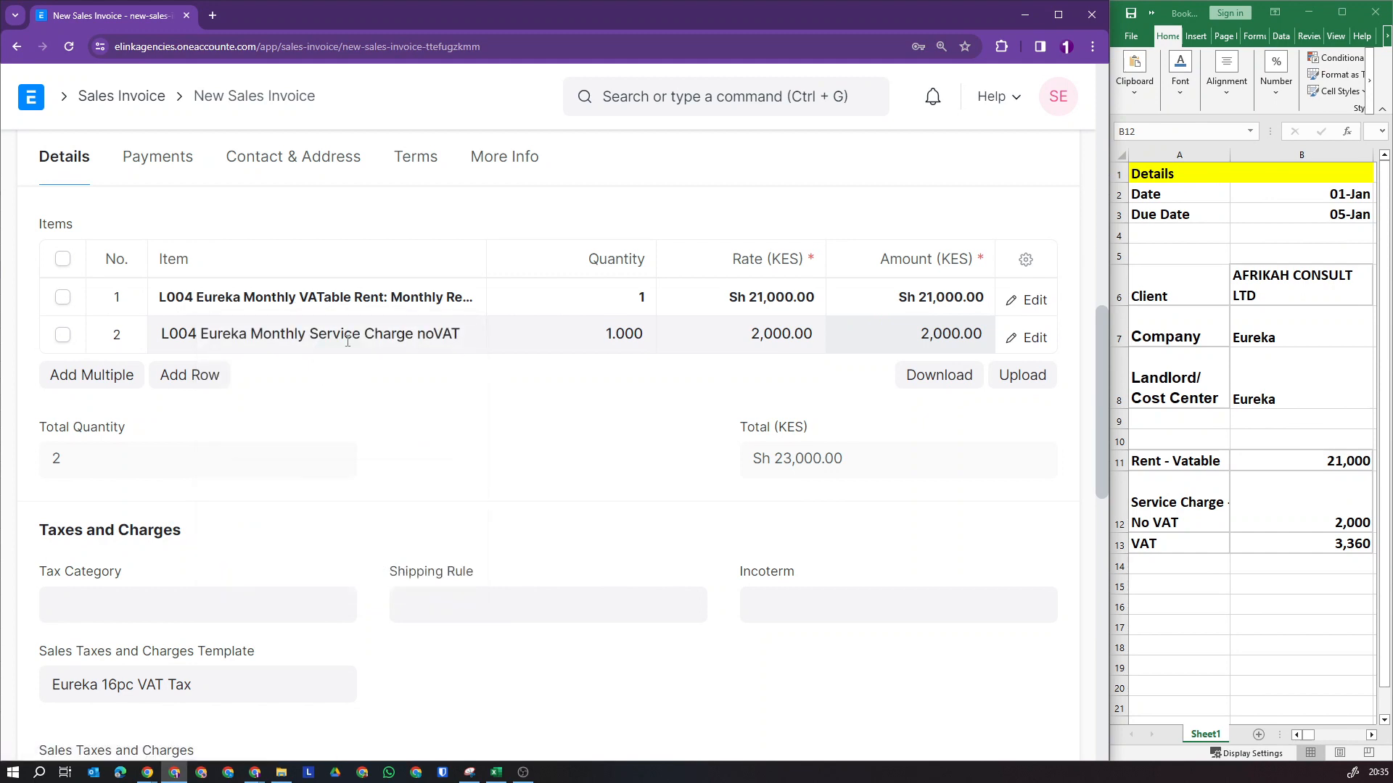
Step: Examine the Sales Taxes and Charges template, the descriptions of both items and the calculated VAT row
scroll(413, 374, down, 2)
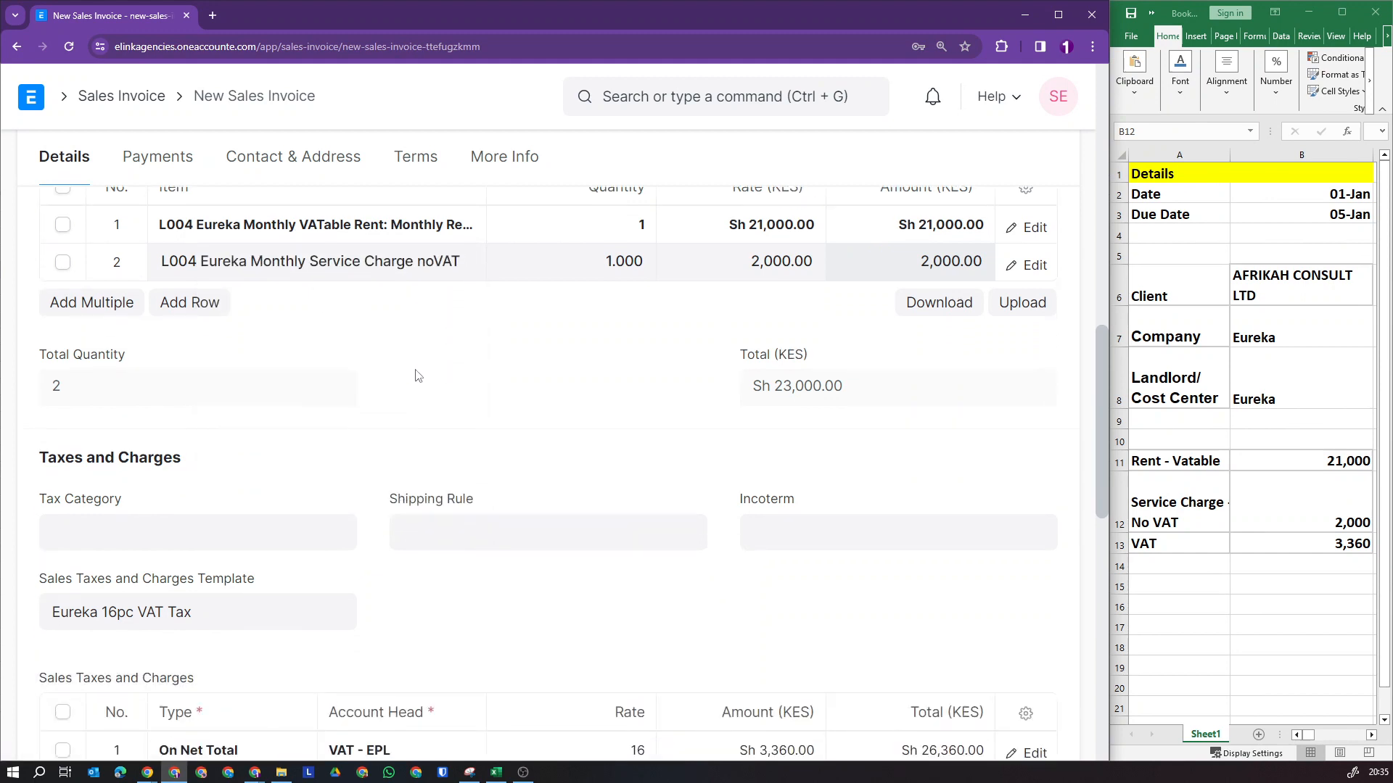
scroll(417, 375, down, 1)
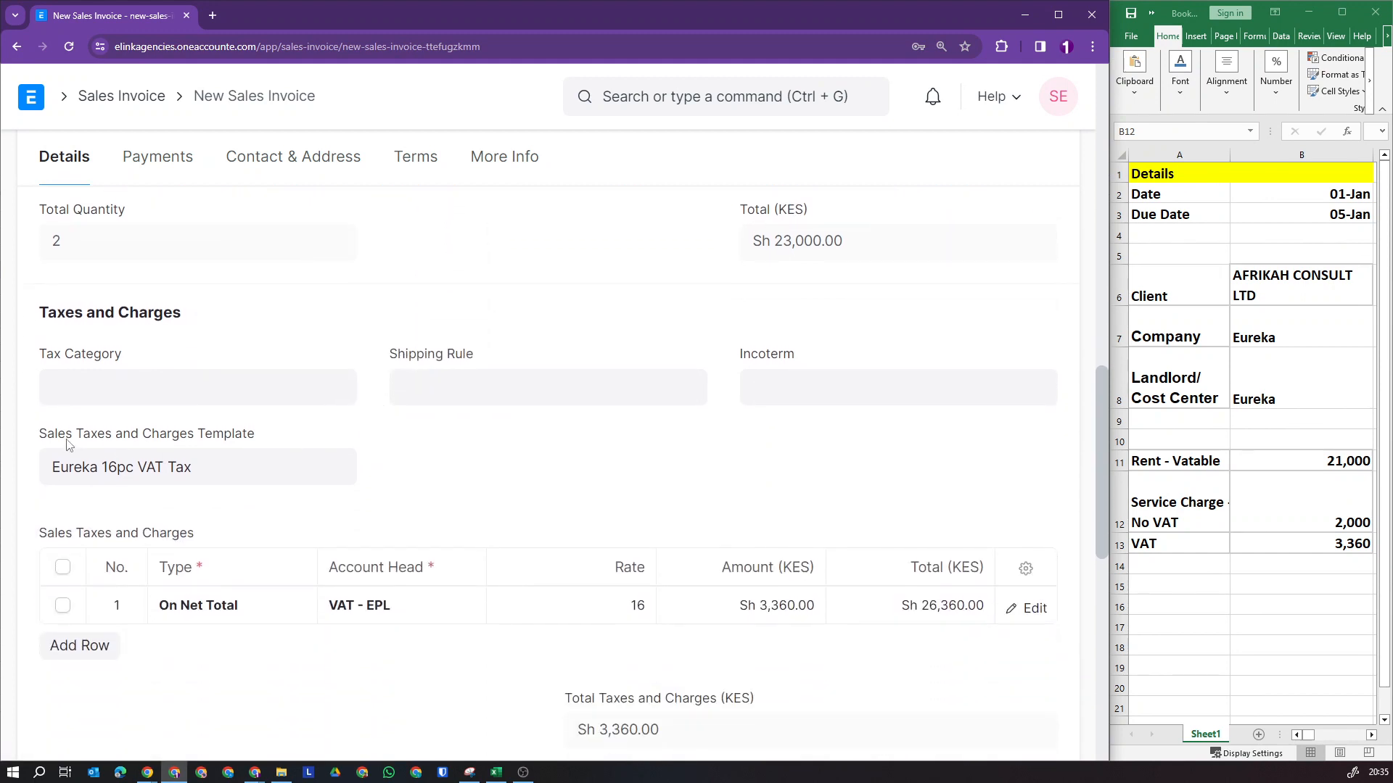
drag(42, 433, 254, 435)
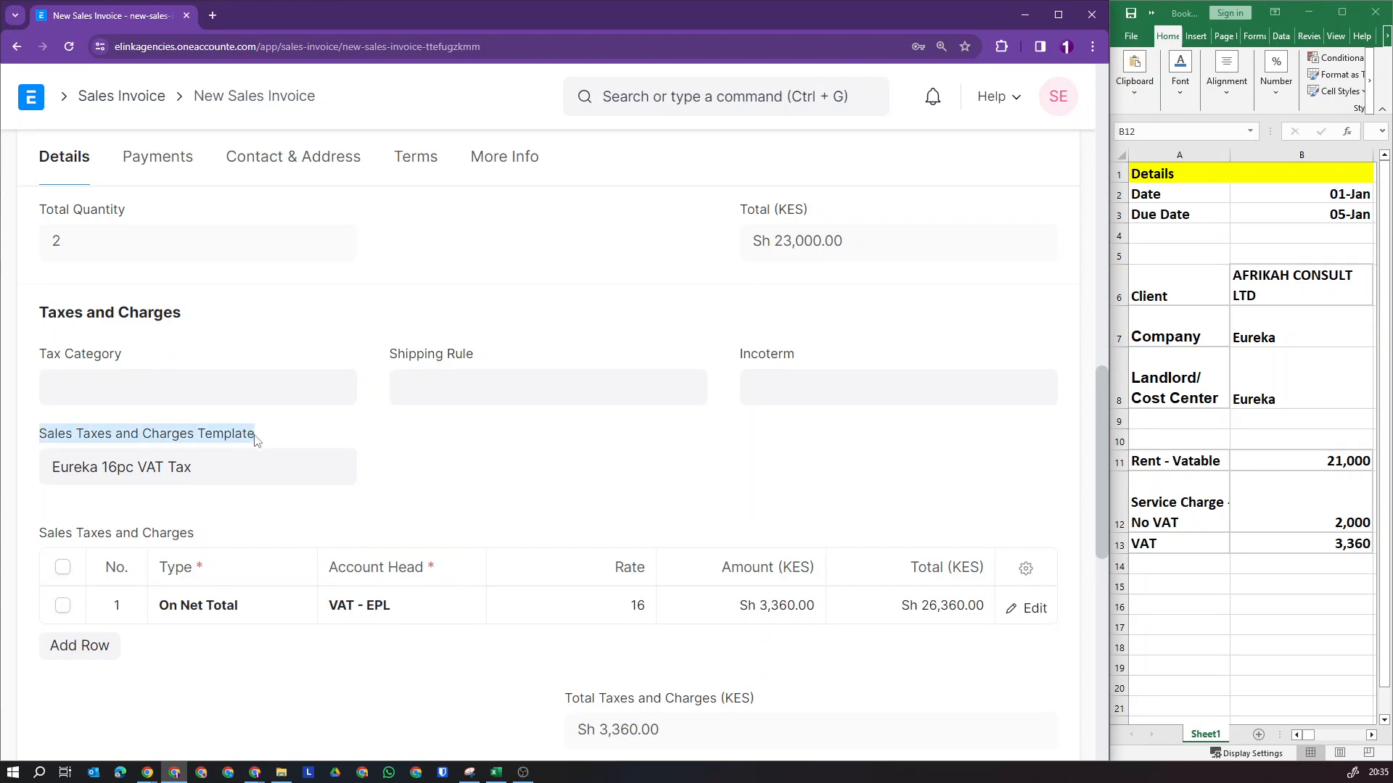
scroll(408, 455, up, 4)
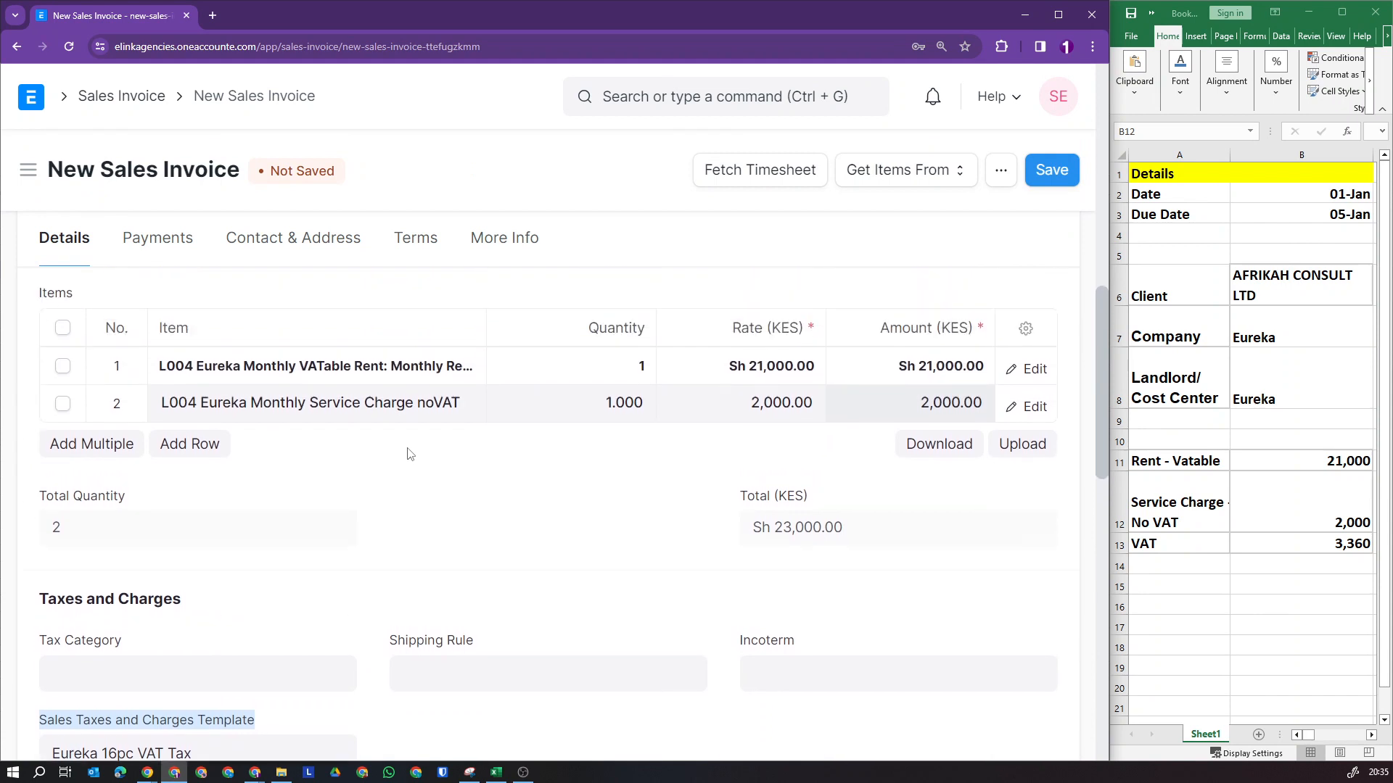
mouse_move(337, 371)
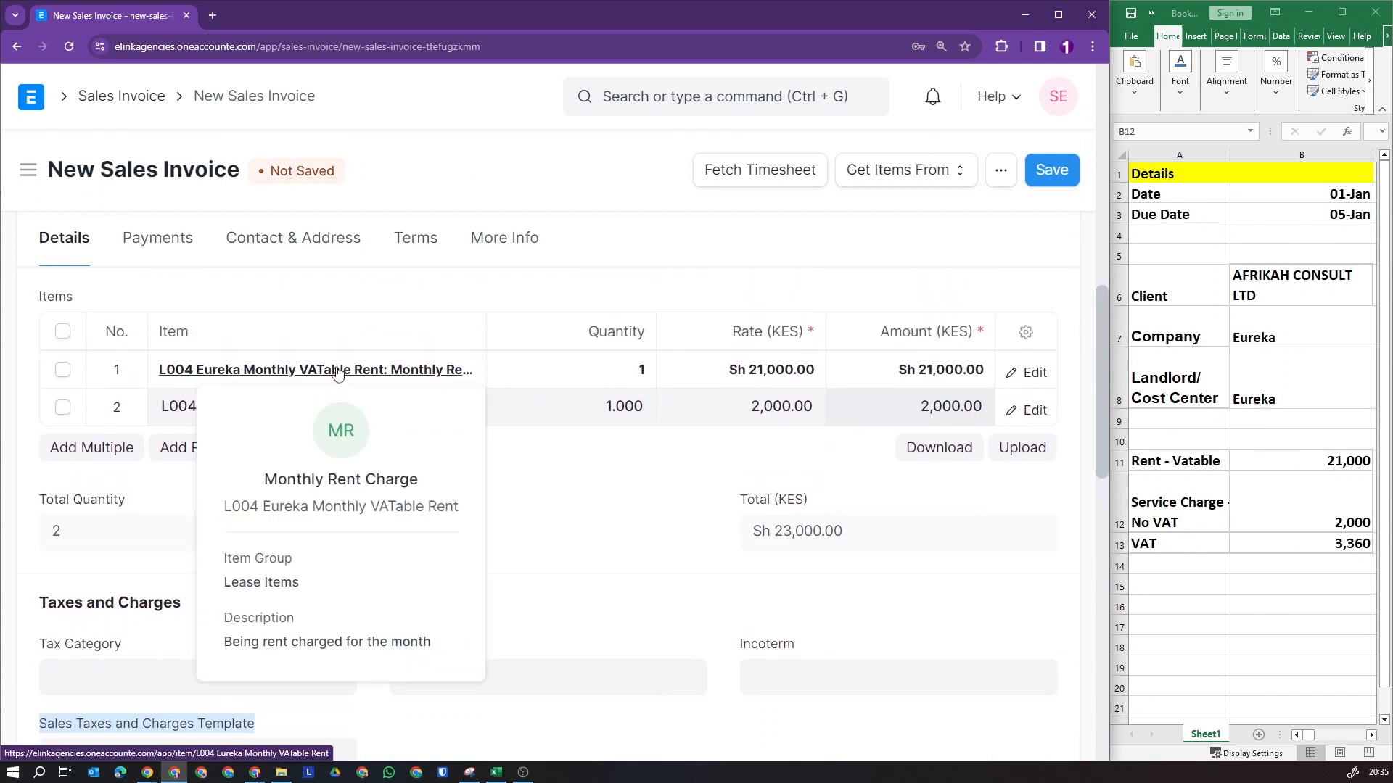
mouse_move(403, 373)
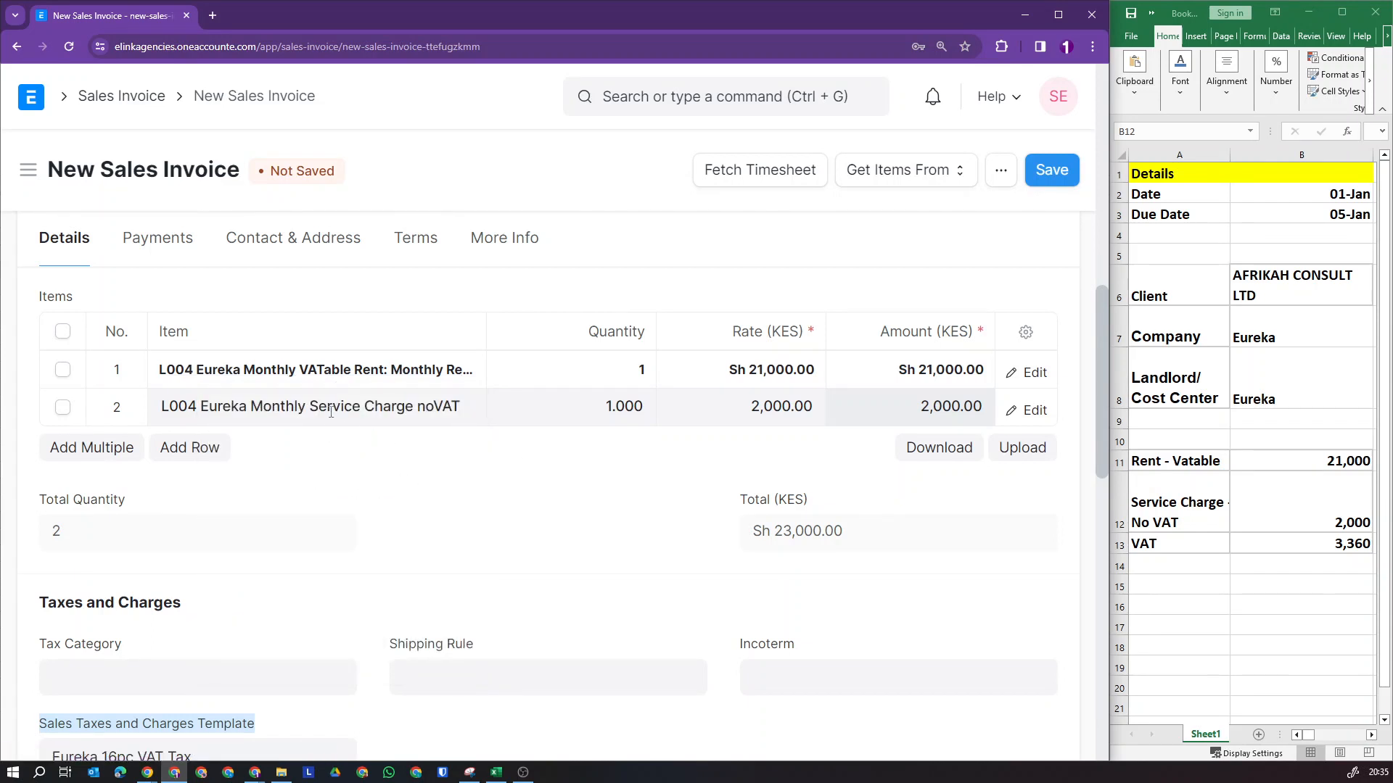
mouse_move(329, 412)
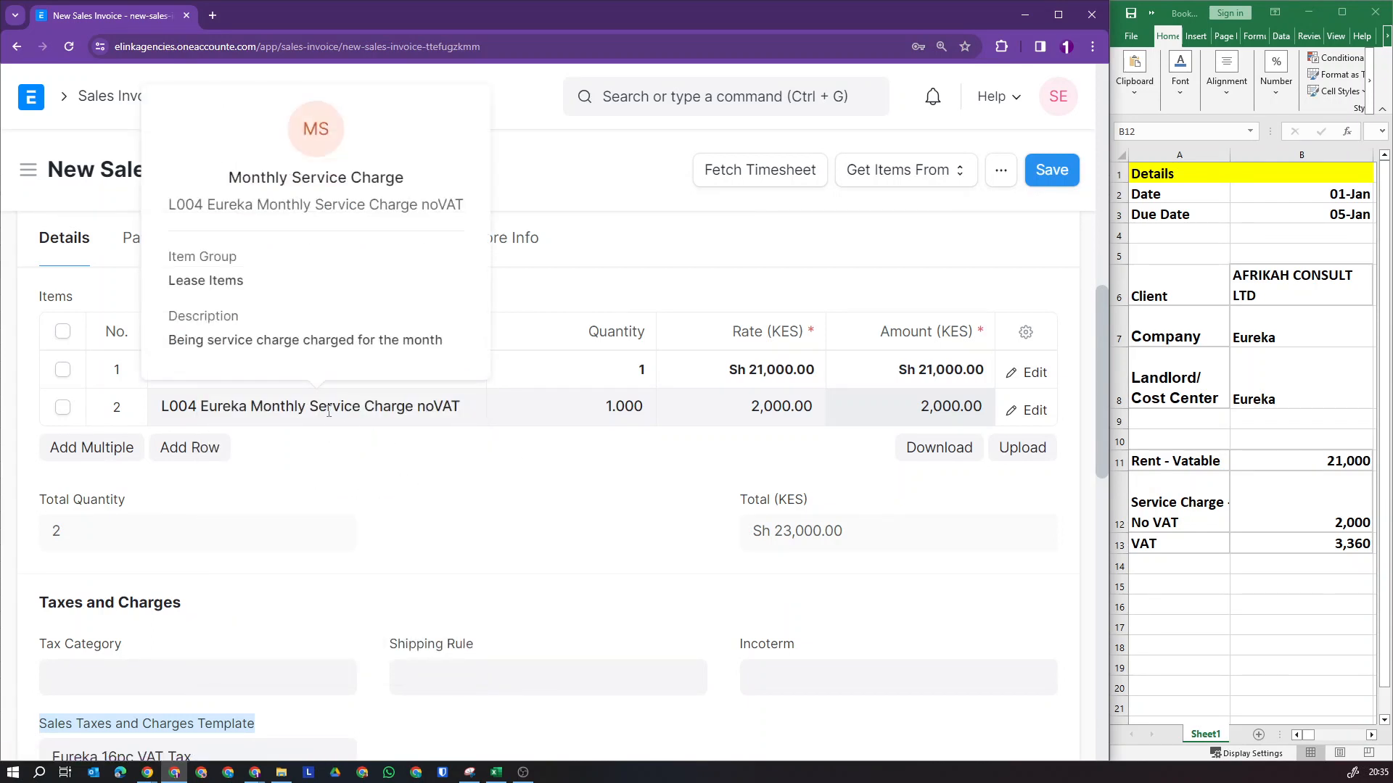
scroll(328, 412, down, 4)
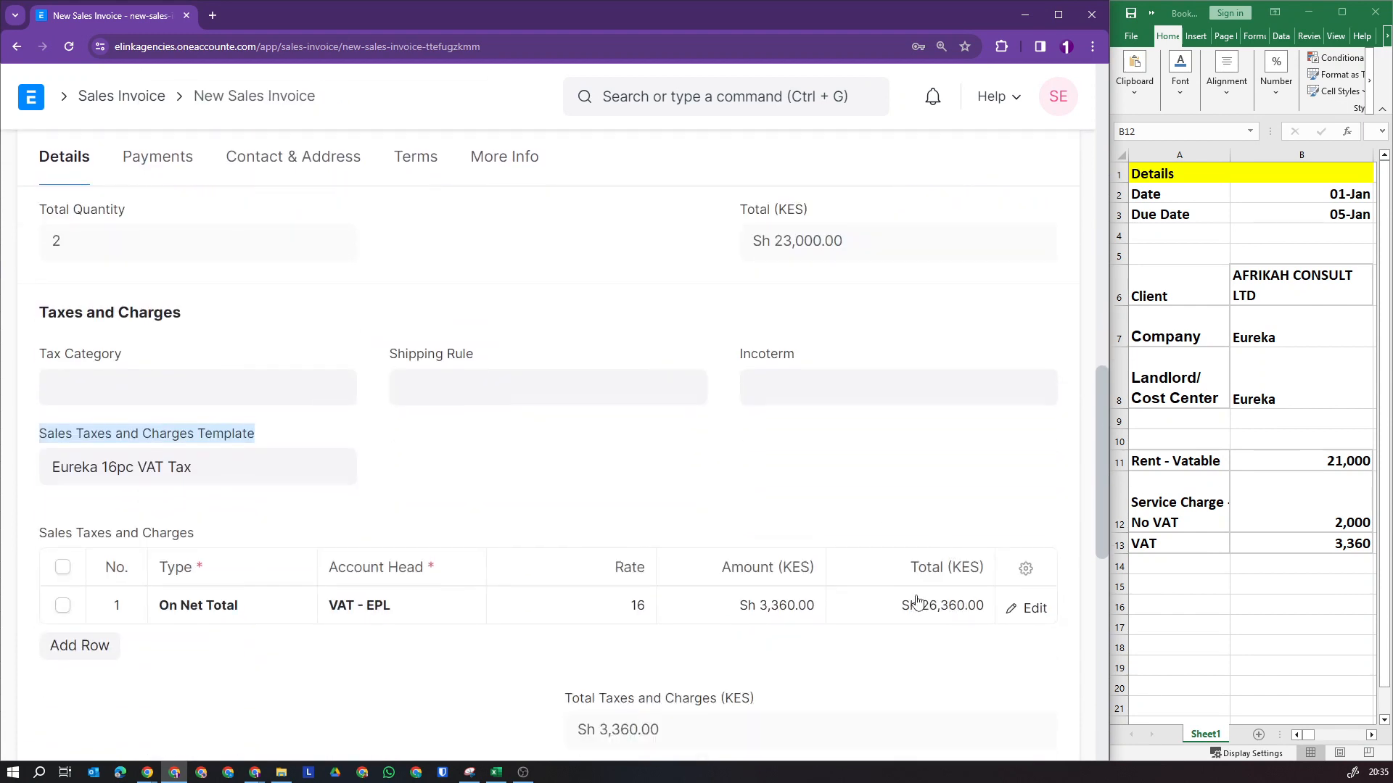
scroll(916, 601, down, 1)
Step: Save the new sales invoice as a draft
scroll(656, 640, up, 4)
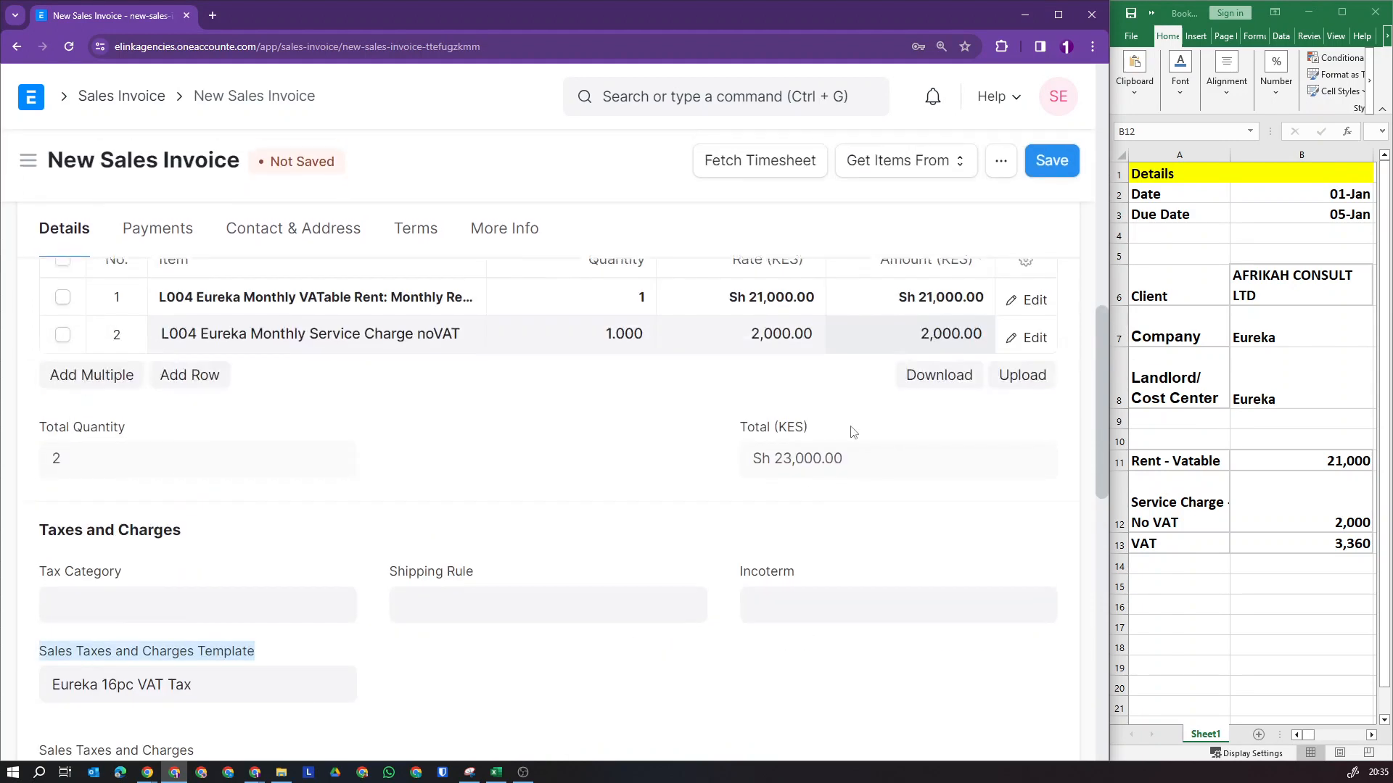
scroll(670, 505, down, 8)
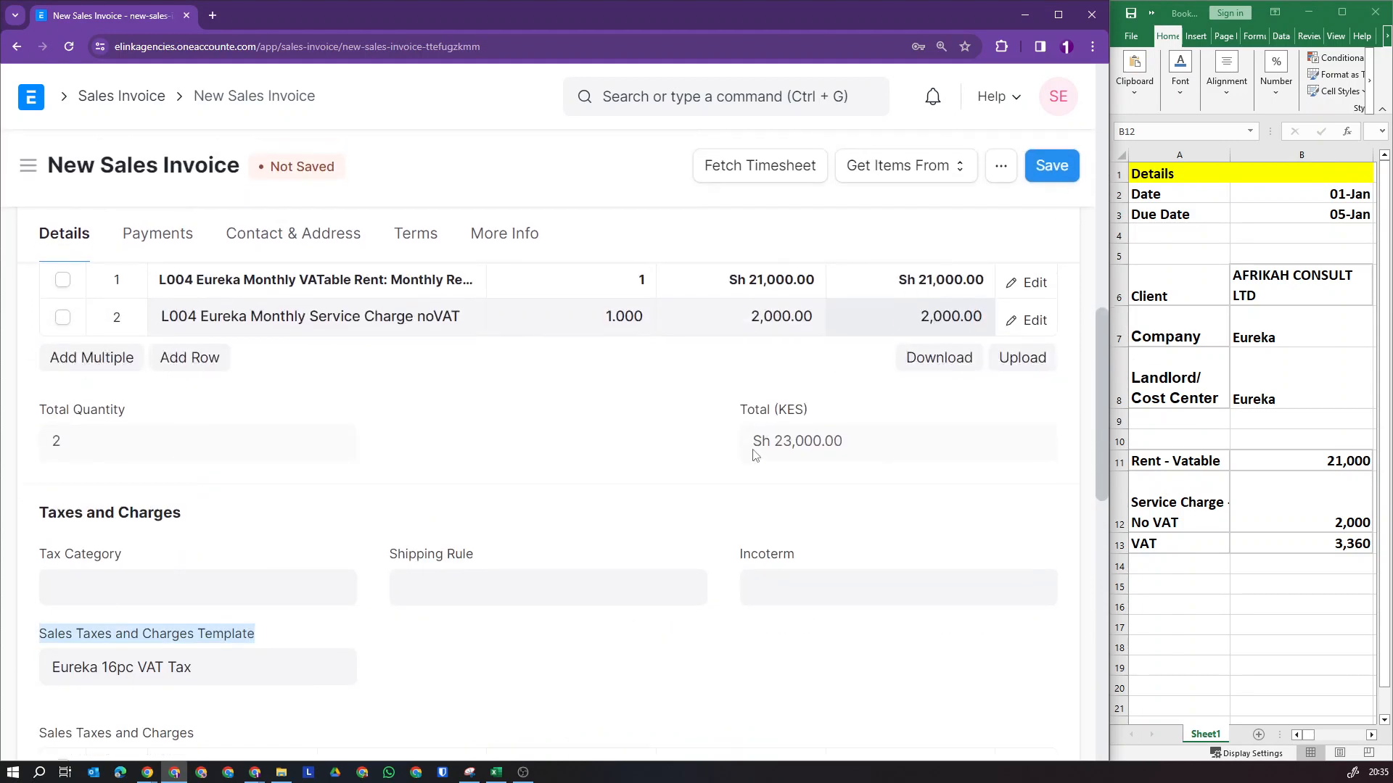
scroll(669, 505, up, 7)
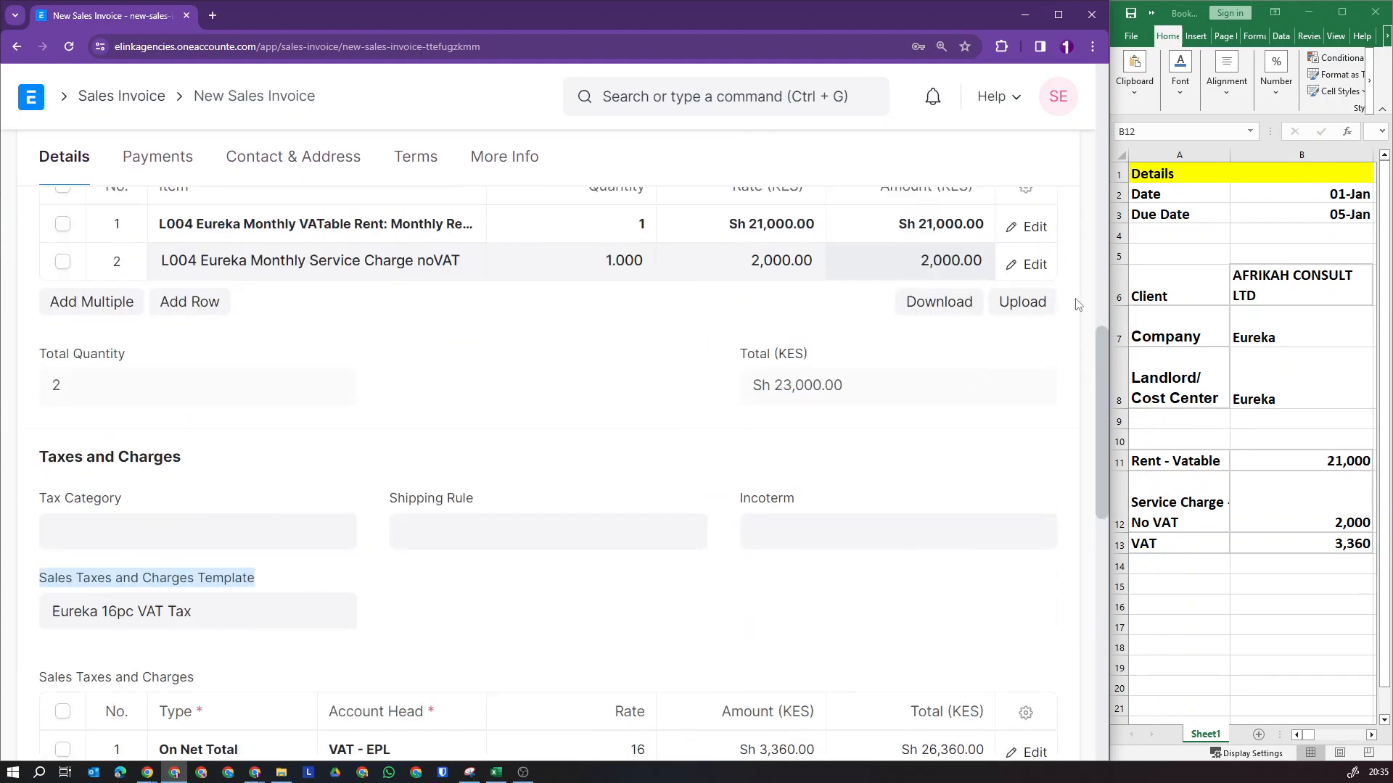
click(1049, 168)
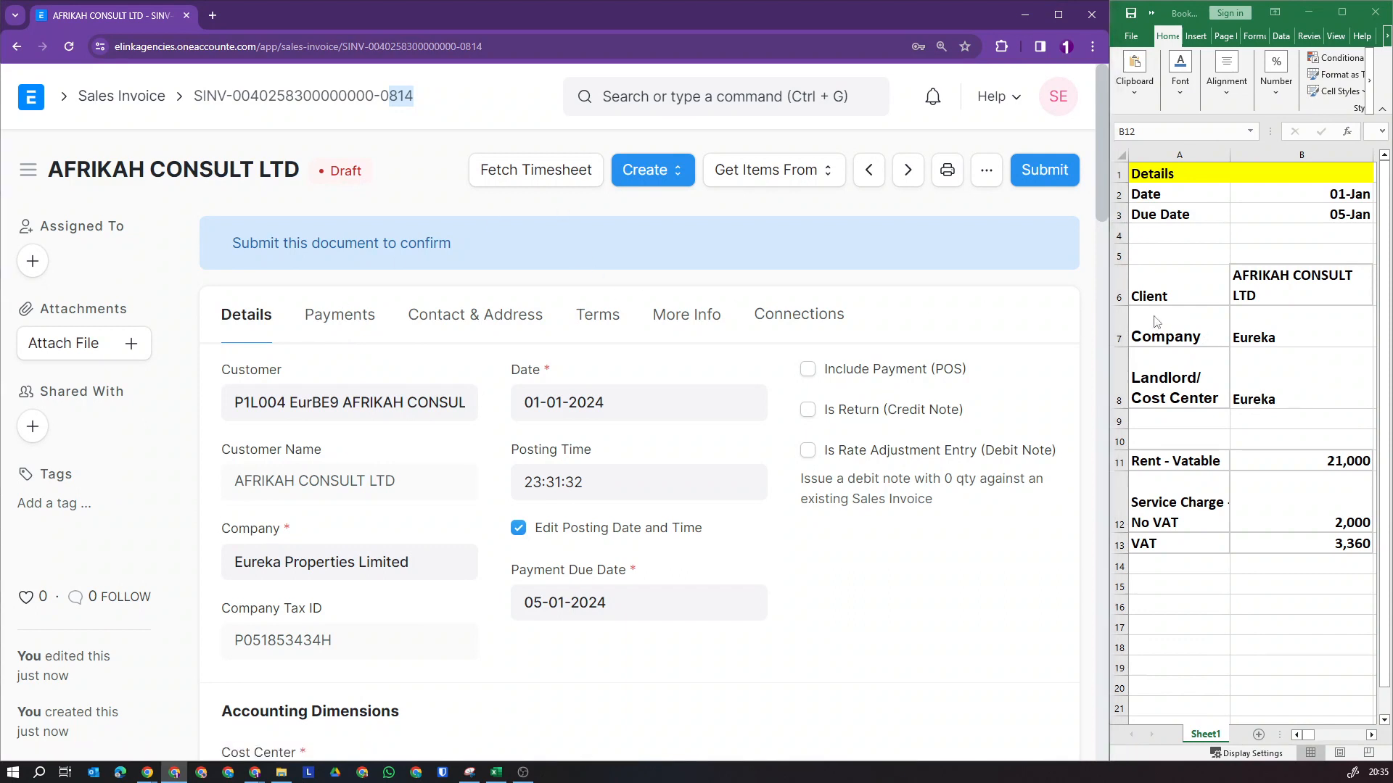
Step: Review the landlord/cost center and company entries in the spreadsheet beside the saved invoice
mouse_move(1160, 287)
mouse_down()
mouse_move(1231, 280)
mouse_move(1230, 413)
mouse_move(1276, 541)
mouse_up()
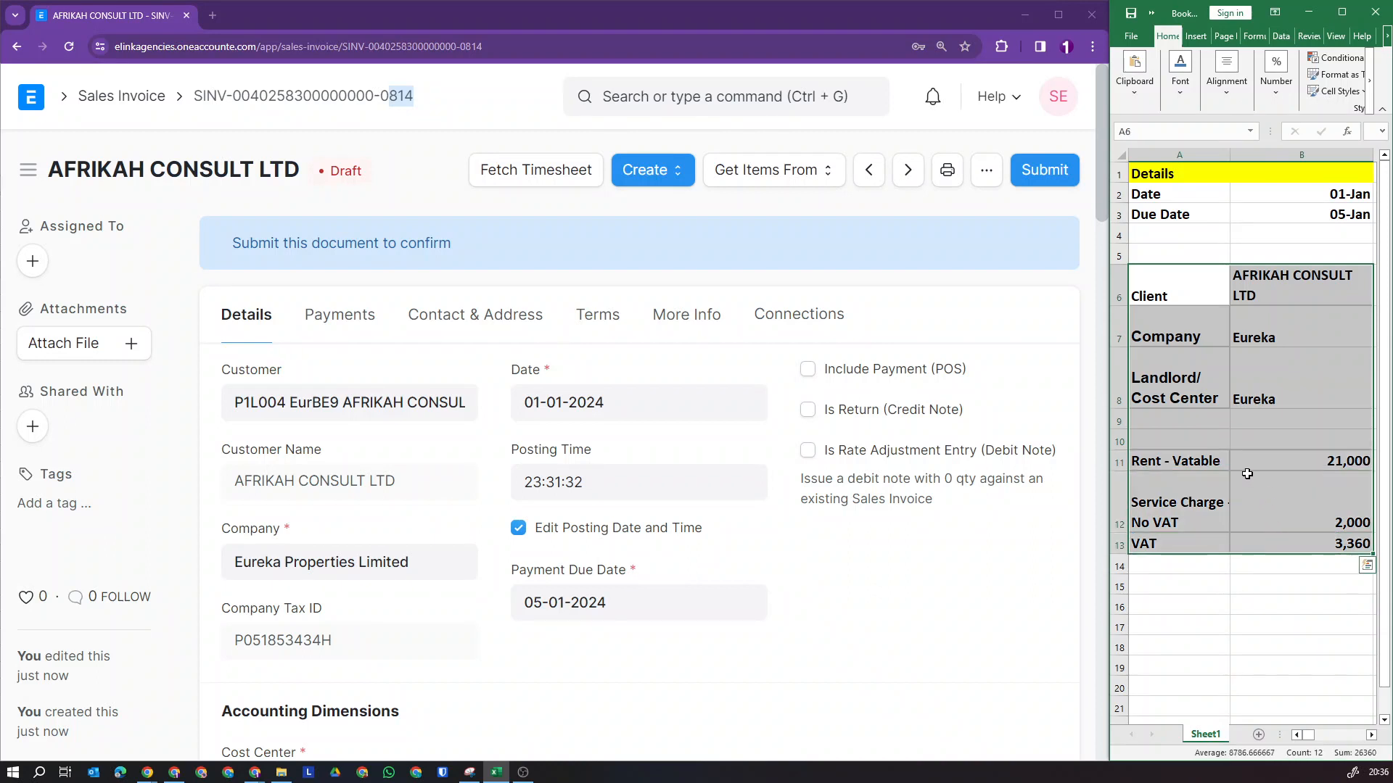
click(1190, 384)
click(1284, 382)
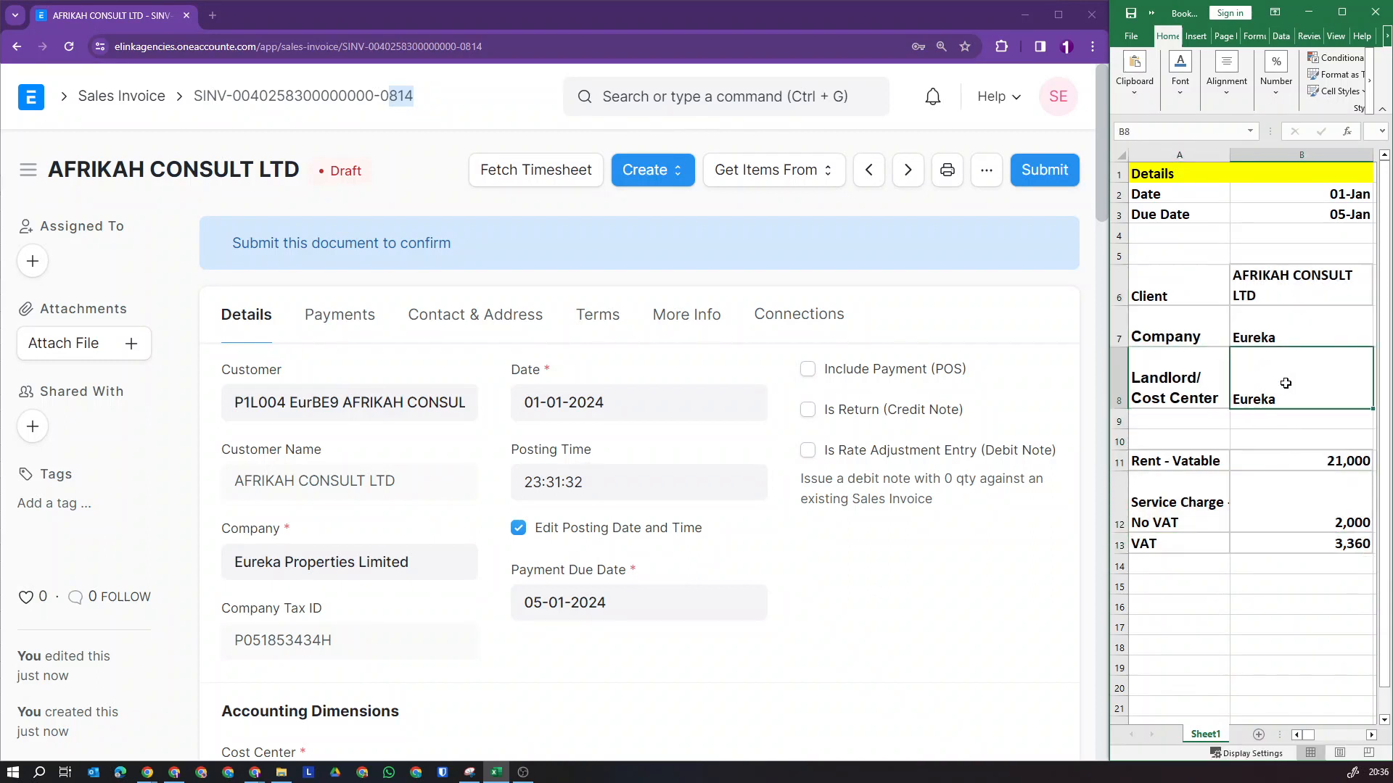
click(1162, 392)
click(1282, 377)
click(1180, 380)
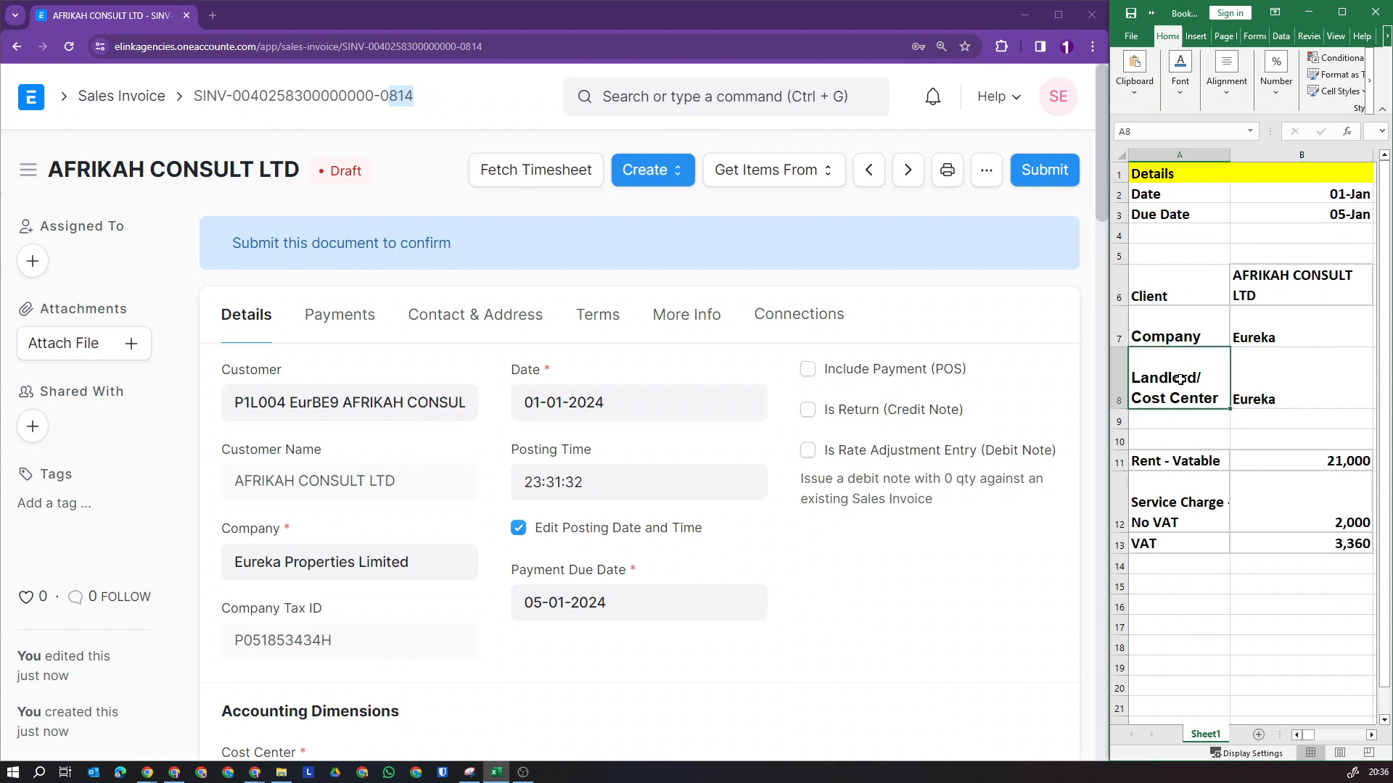
click(1183, 331)
click(1272, 327)
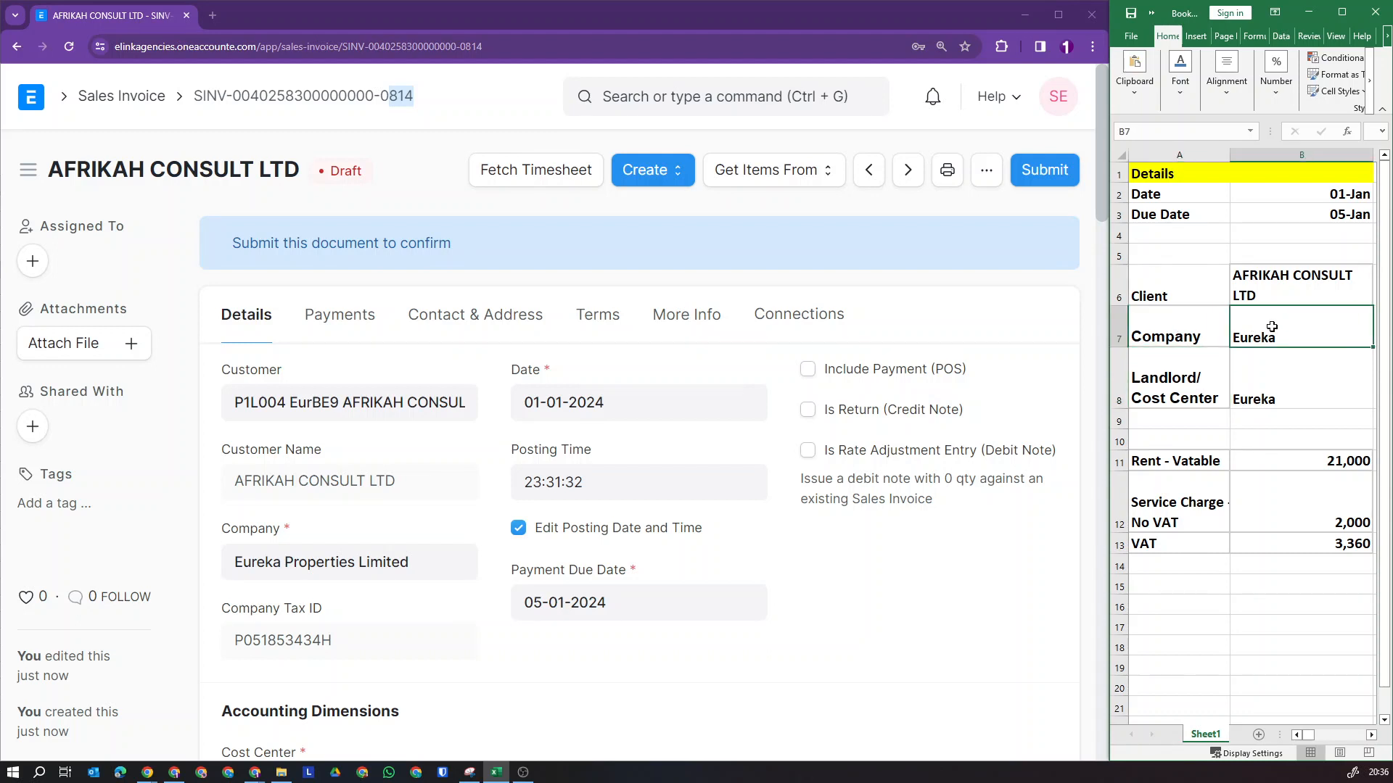
click(1189, 332)
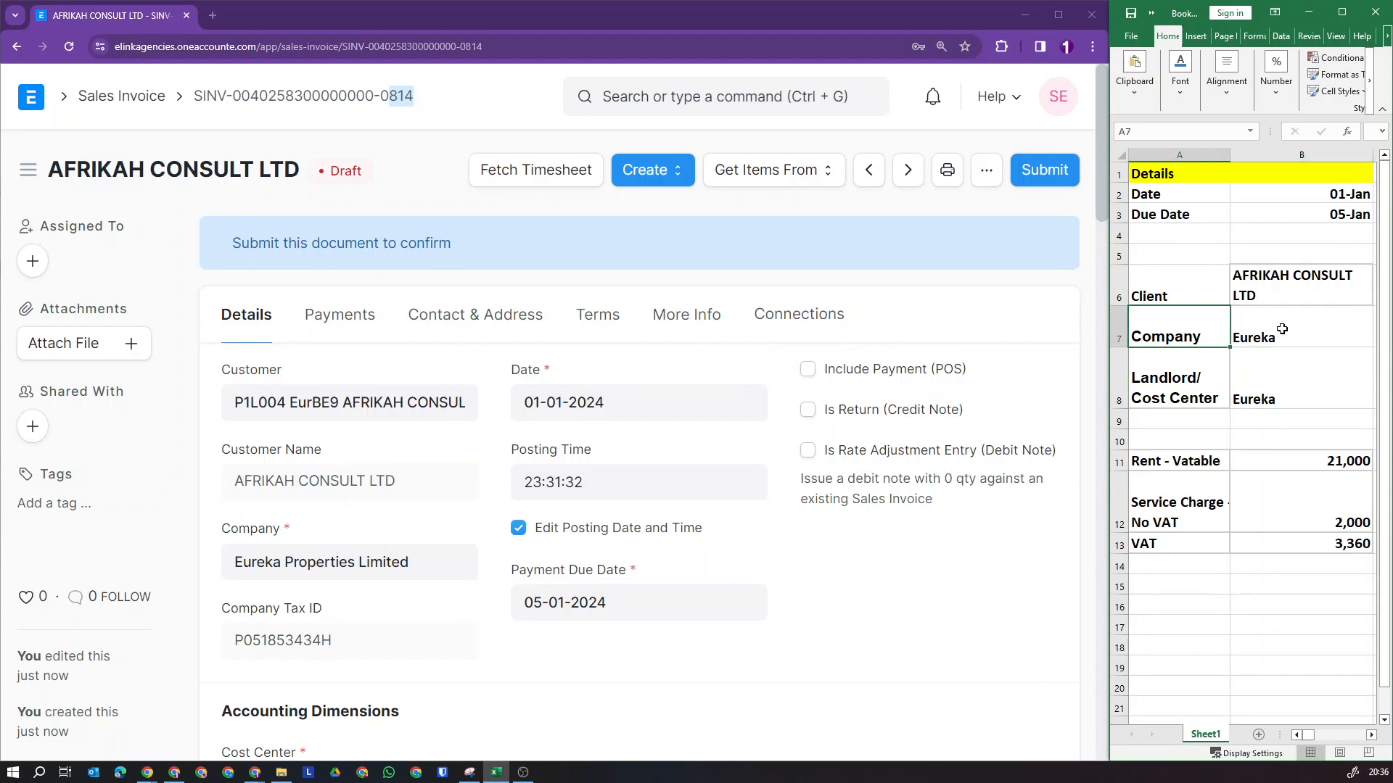
click(1281, 329)
click(1188, 336)
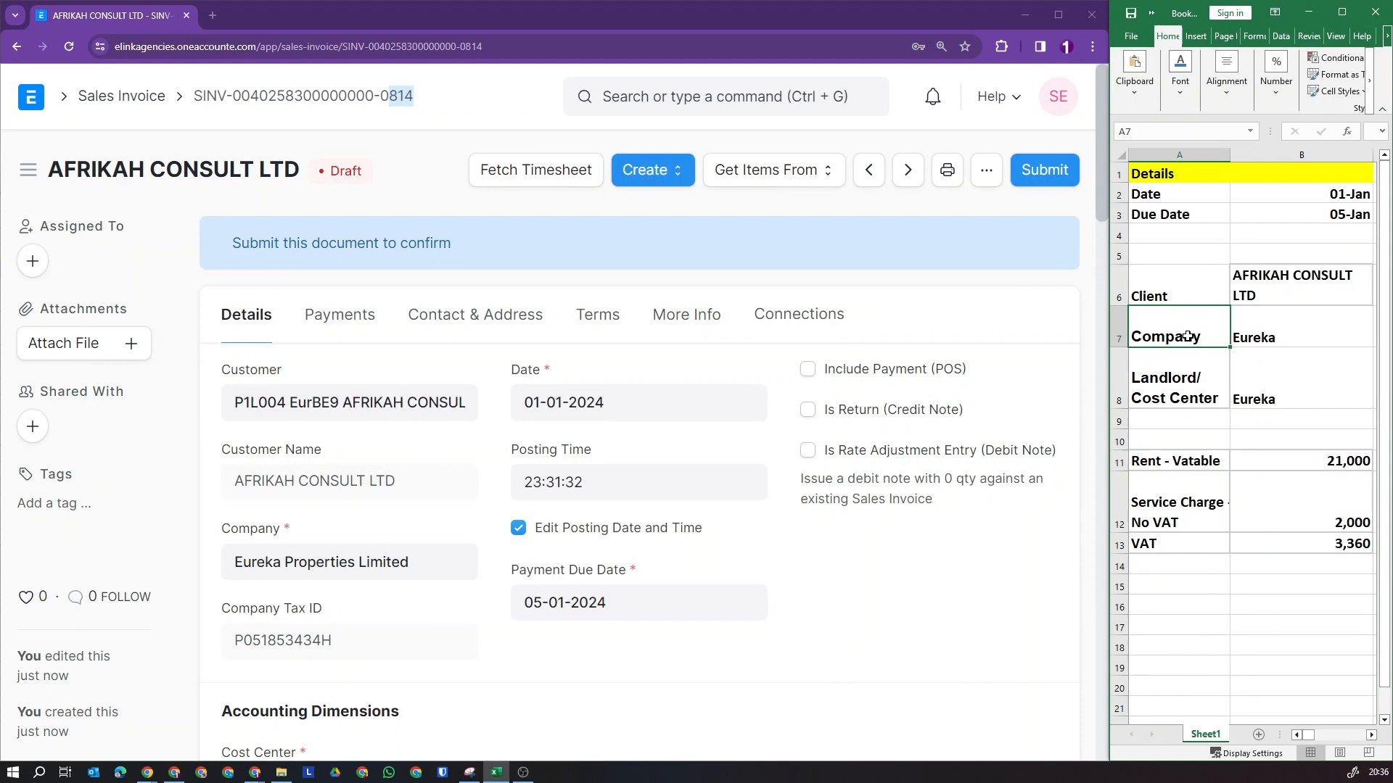
Step: Compare the spreadsheet's client, dates, rent, service charge and VAT entries with the saved invoice down to its items table
click(1223, 283)
click(1266, 280)
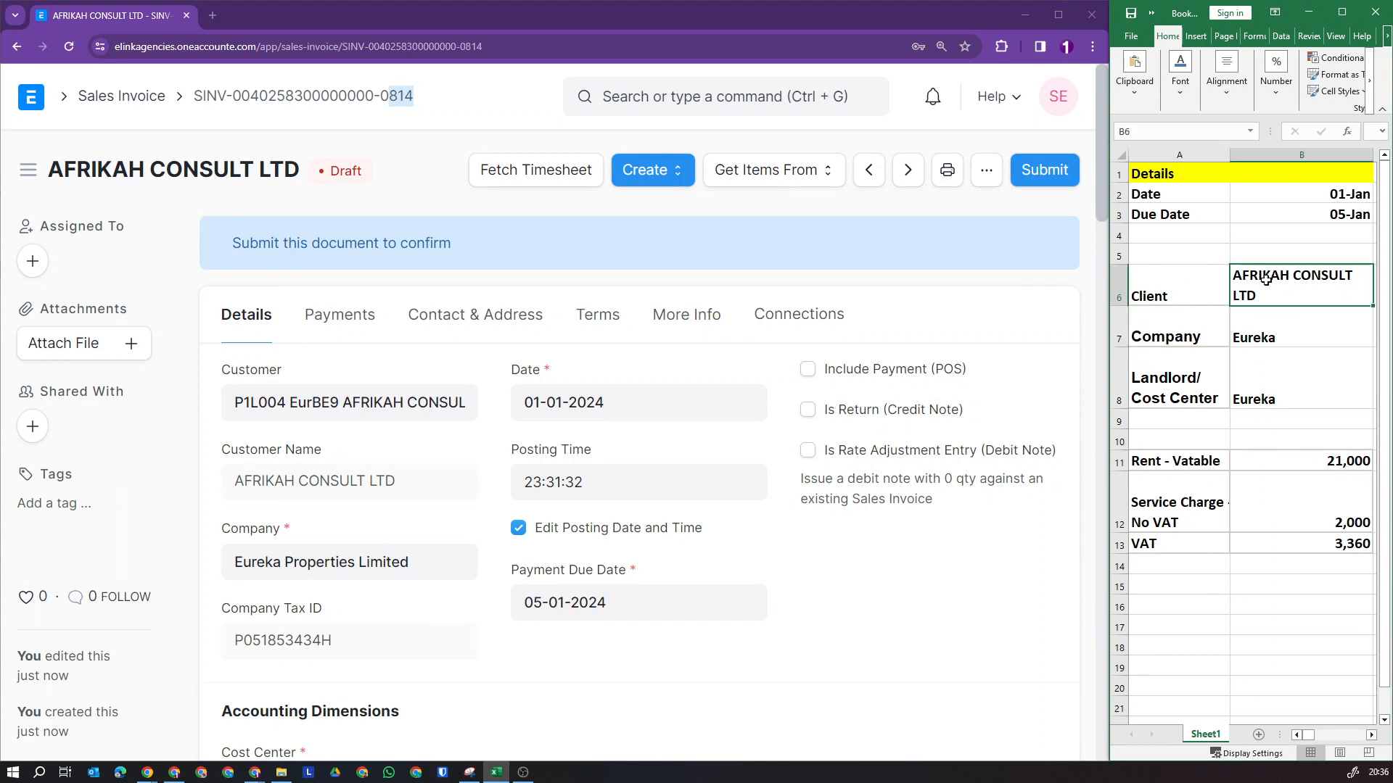
drag(1280, 195, 1287, 215)
drag(1157, 465, 1163, 539)
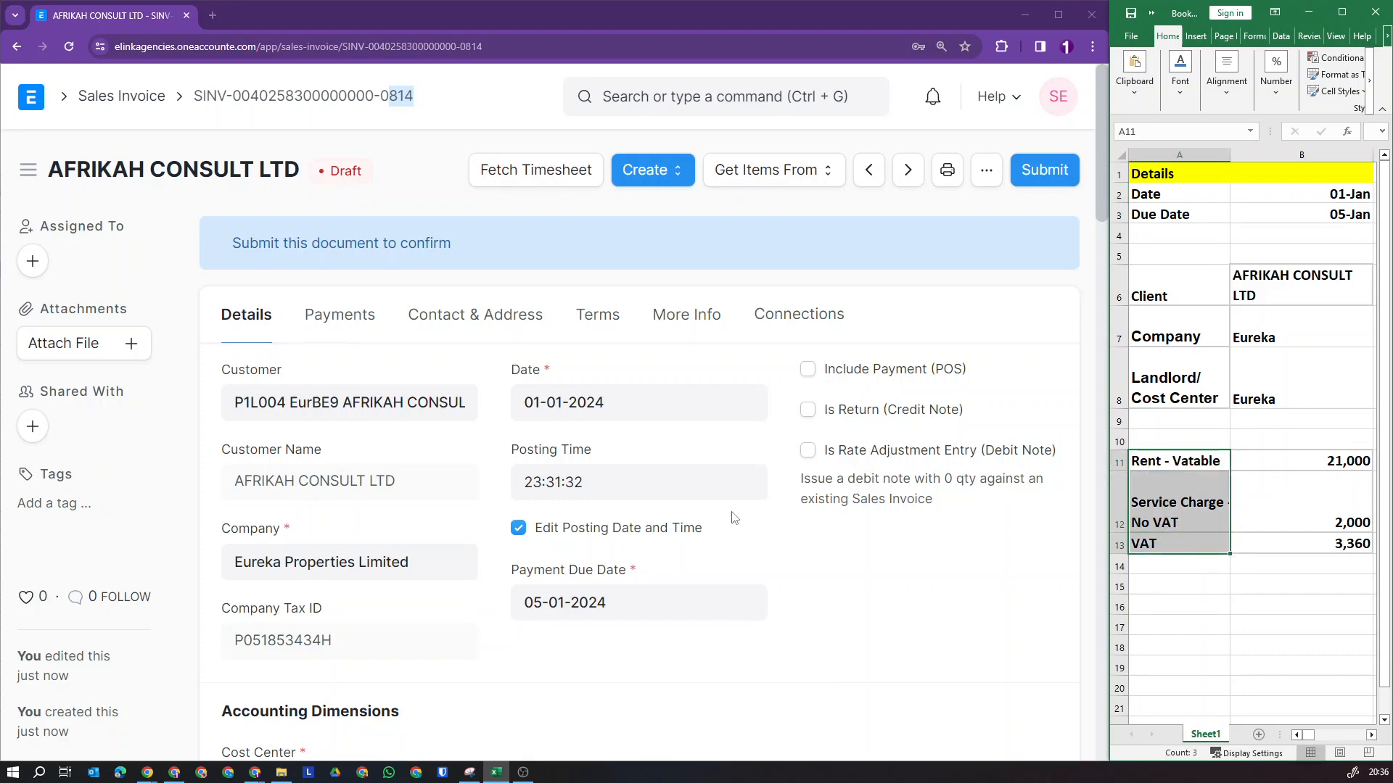
scroll(732, 517, down, 5)
scroll(732, 517, down, 5)
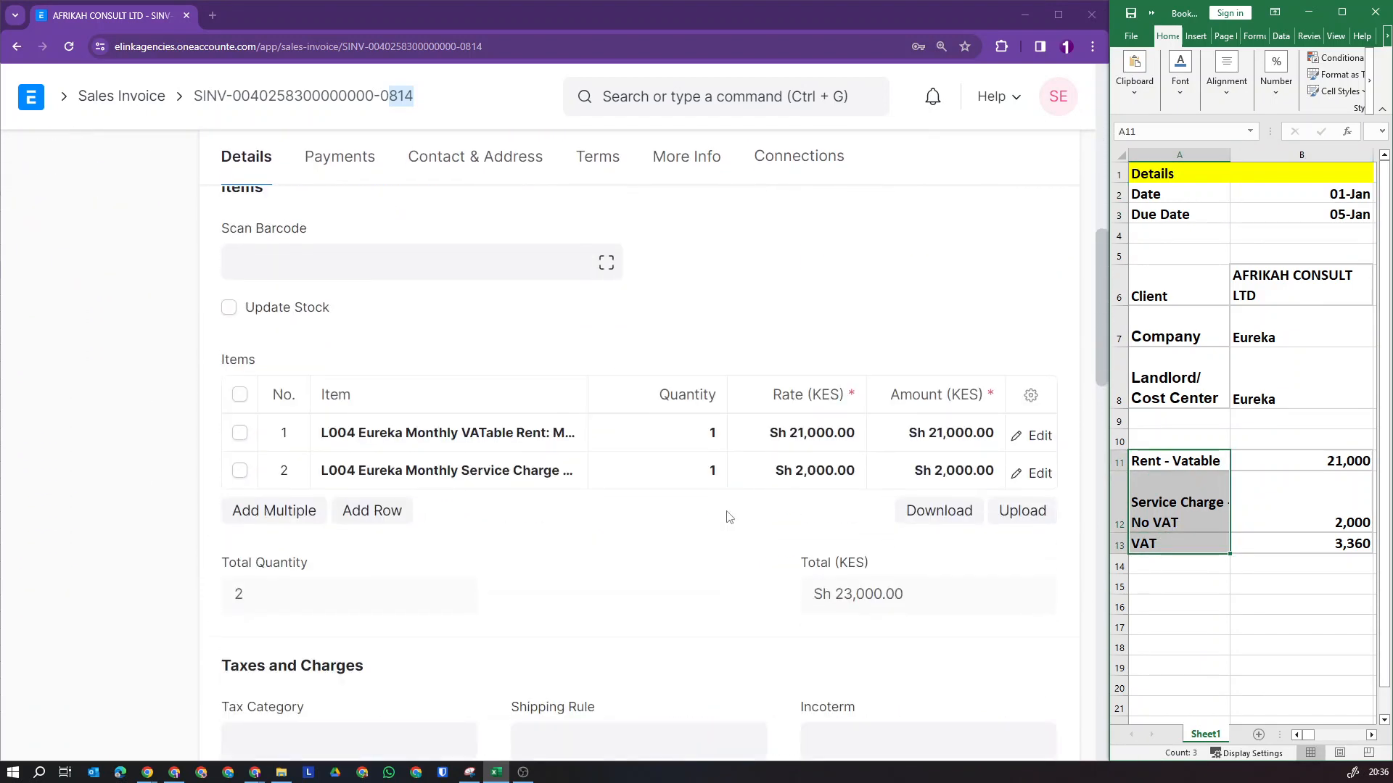